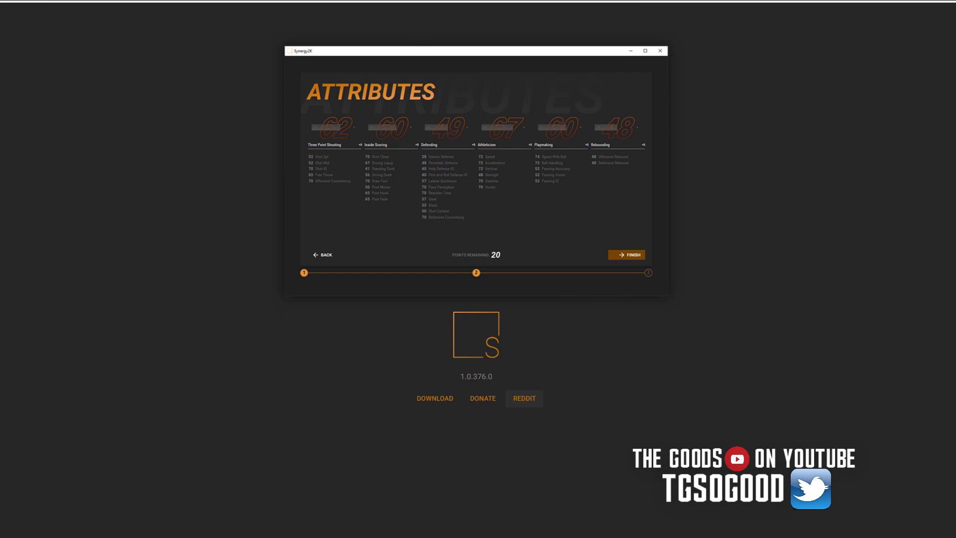
Scroll through the Synergy2K release post's 1.0.376.0 changelog and clear the highlighted lines.
click(525, 398)
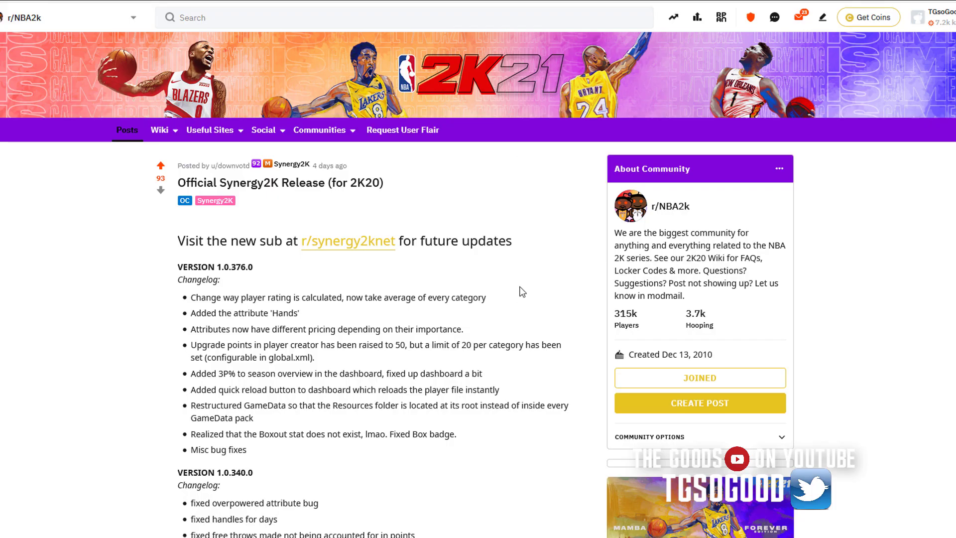
middle_click(519, 248)
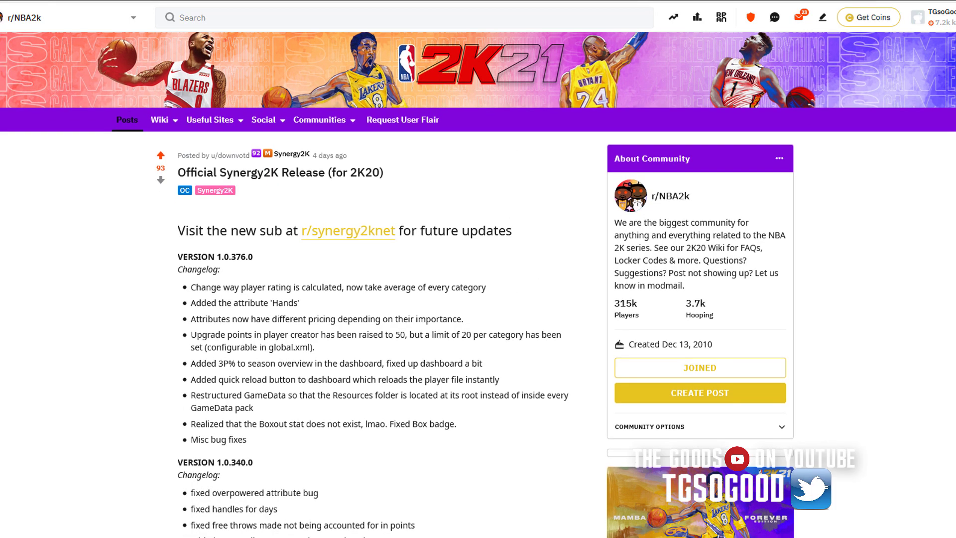
scroll(486, 284, down, 6)
scroll(486, 284, up, 2)
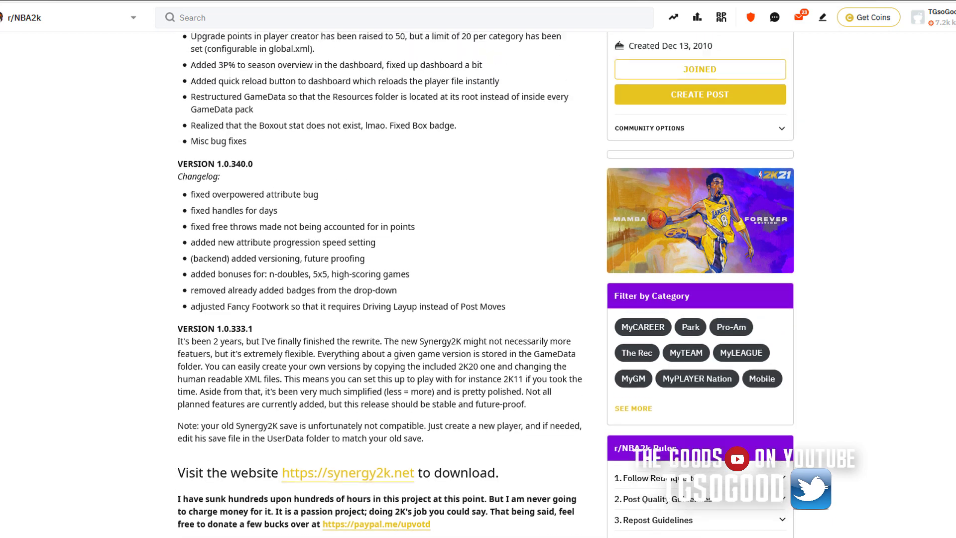
scroll(486, 284, down, 3)
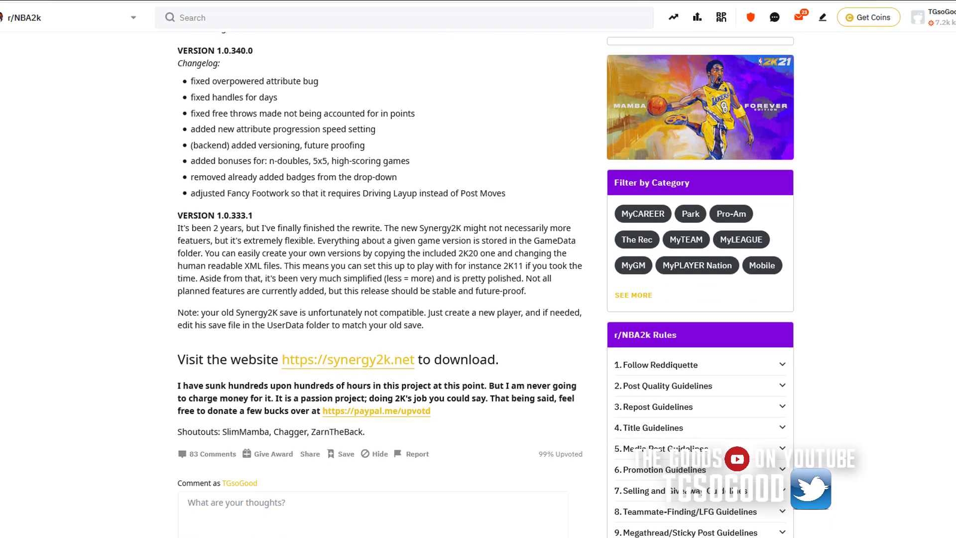
scroll(486, 283, up, 1)
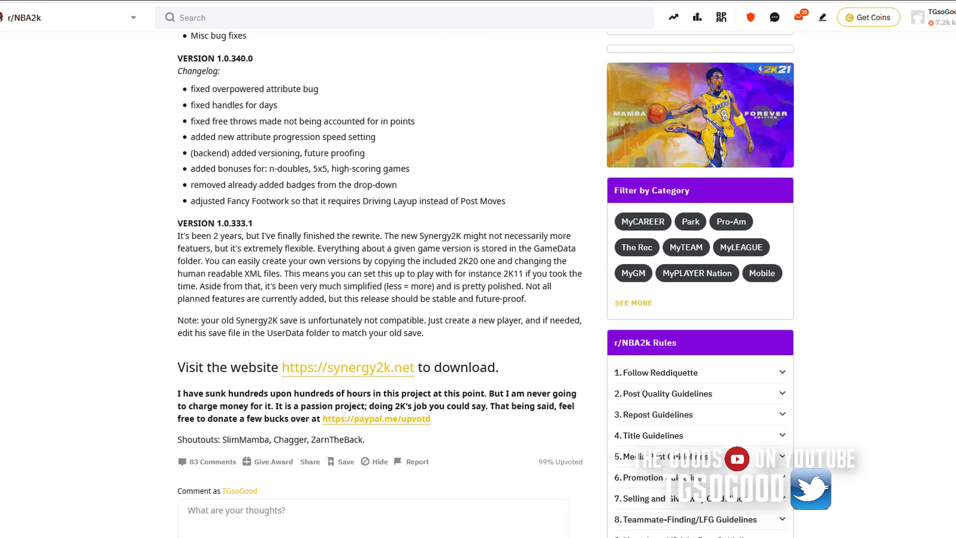
scroll(486, 284, up, 2)
scroll(486, 284, up, 1)
scroll(487, 284, up, 1)
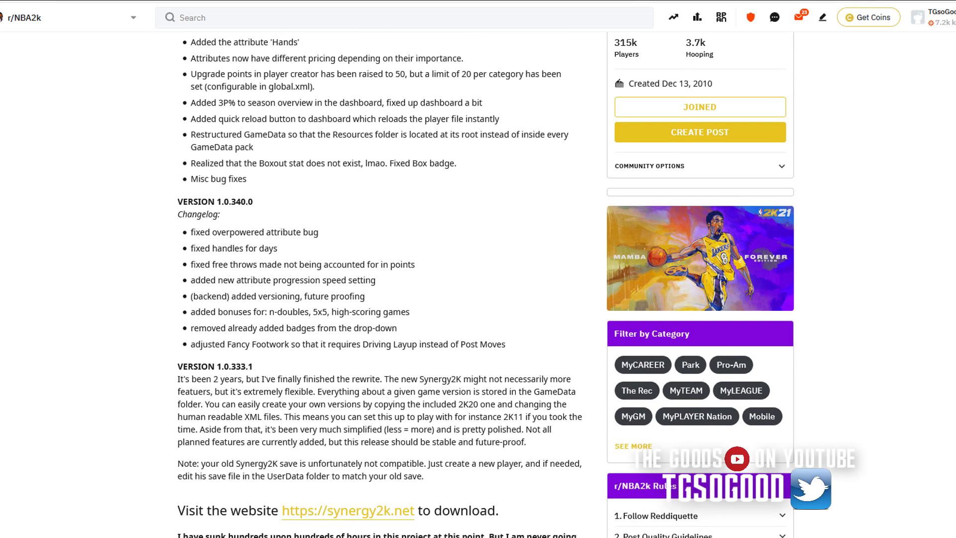
scroll(486, 284, up, 1)
scroll(486, 283, up, 1)
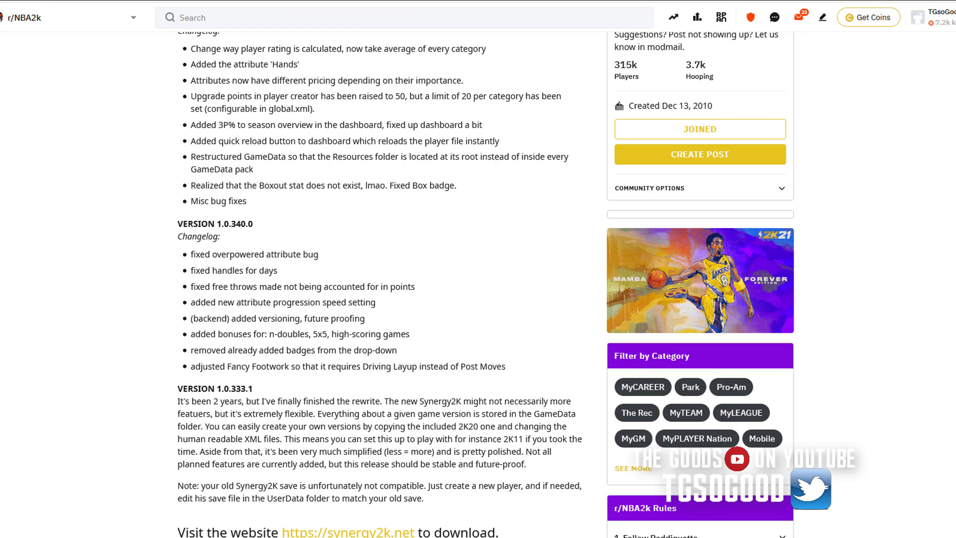
scroll(536, 182, up, 3)
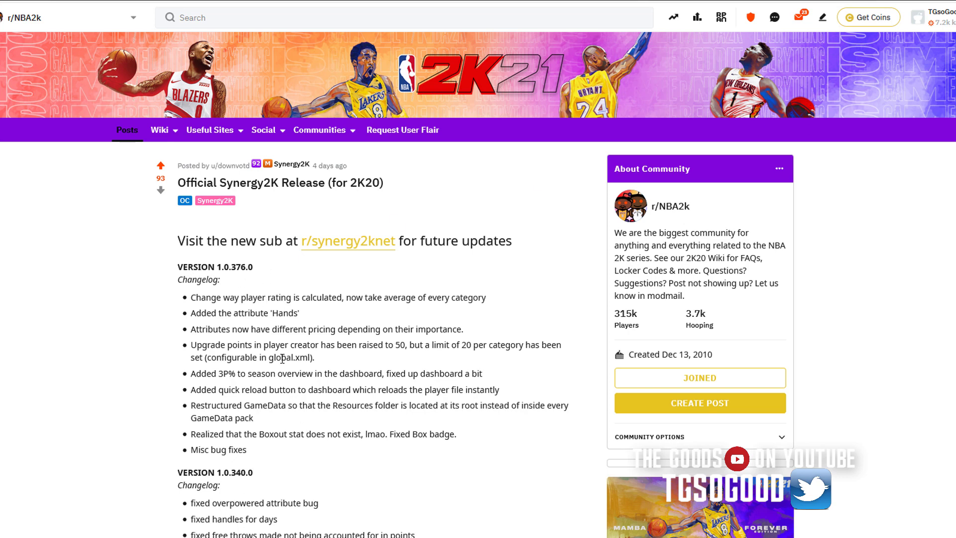
scroll(735, 186, down, 1)
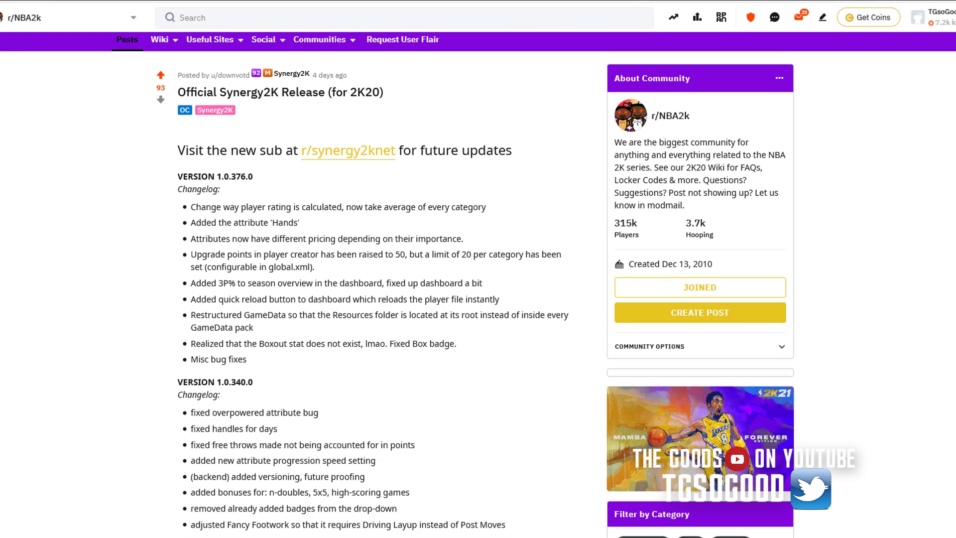
drag(351, 257, 356, 344)
click(367, 386)
scroll(478, 299, down, 1)
scroll(478, 299, up, 2)
scroll(478, 299, down, 2)
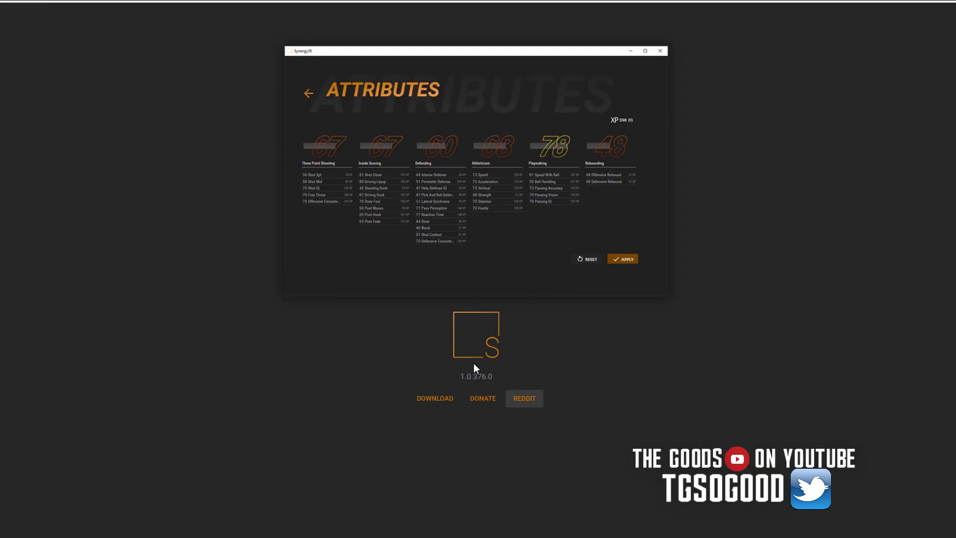
Highlight the version number 1.0.376.0 on the download page, then clear the selection.
drag(452, 379, 499, 374)
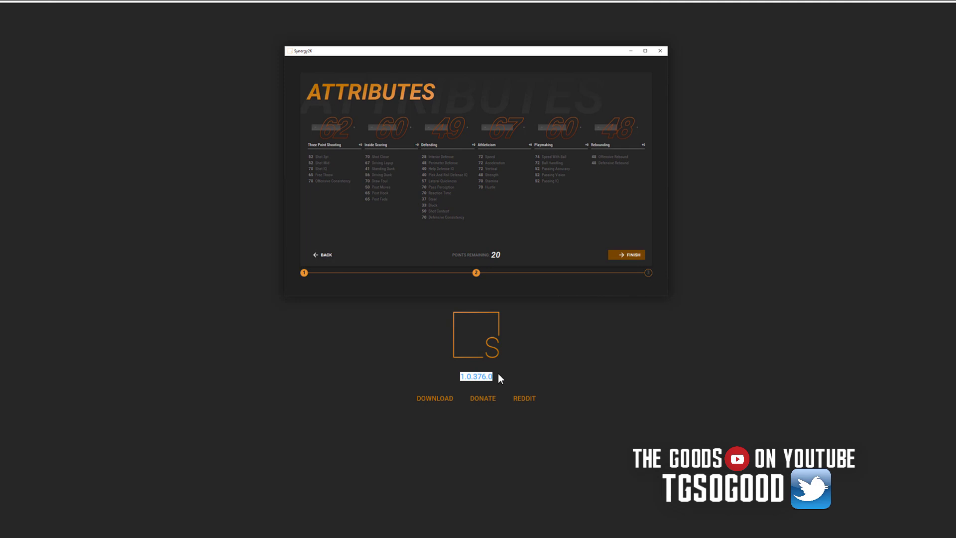
click(470, 381)
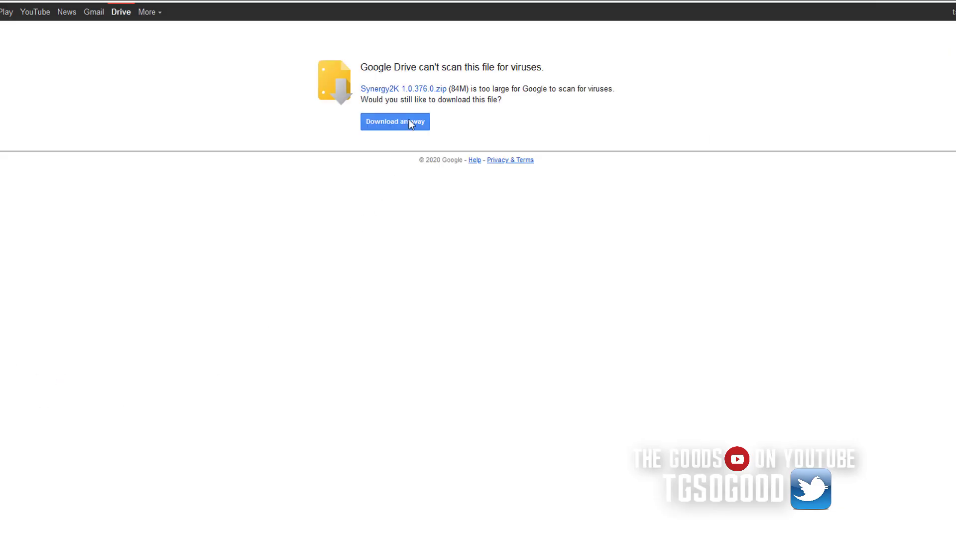
Download Synergy2K 1.0.376.0.zip anyway despite Google Drive's virus-scan warning.
click(409, 121)
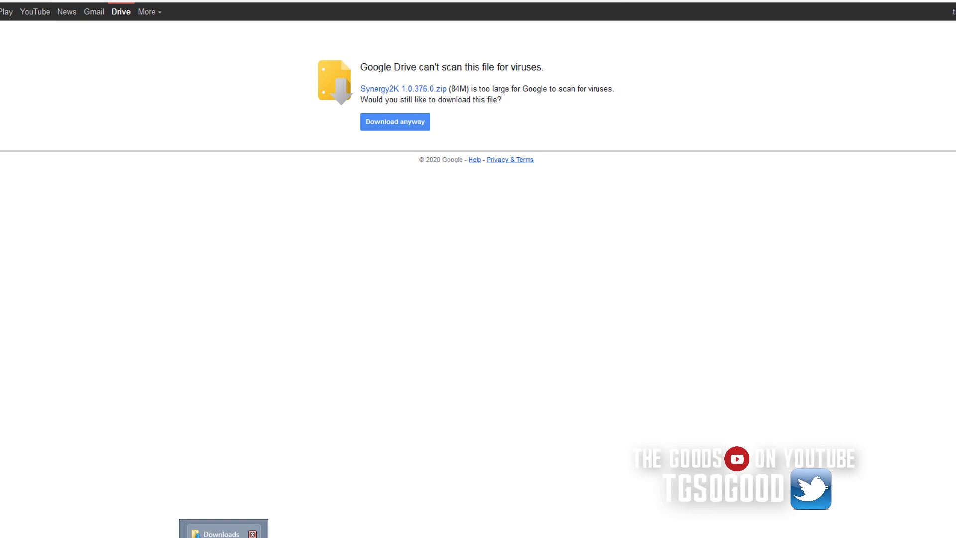
Show Downloads with the Synergy2K 1.0.376.0.zip selected and a second Explorer window centred.
click(221, 529)
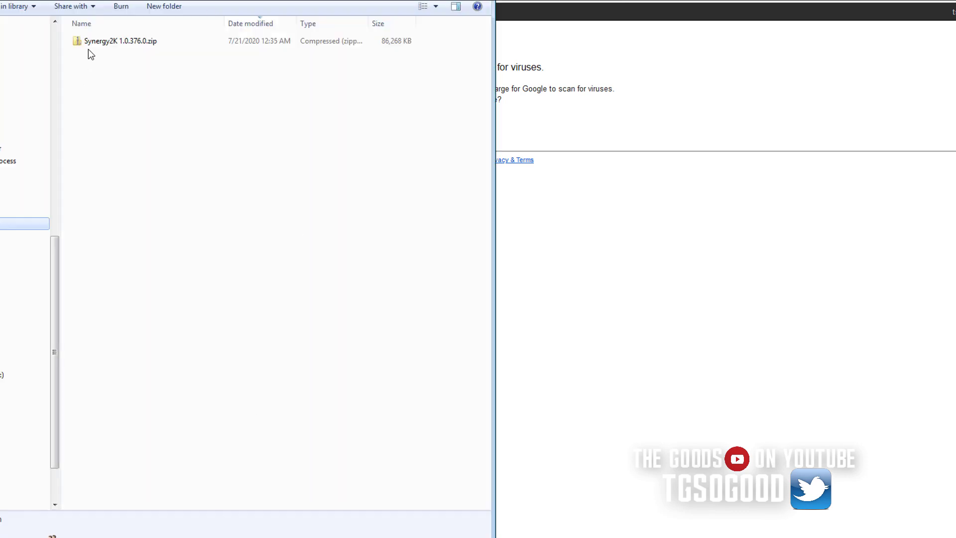
click(105, 46)
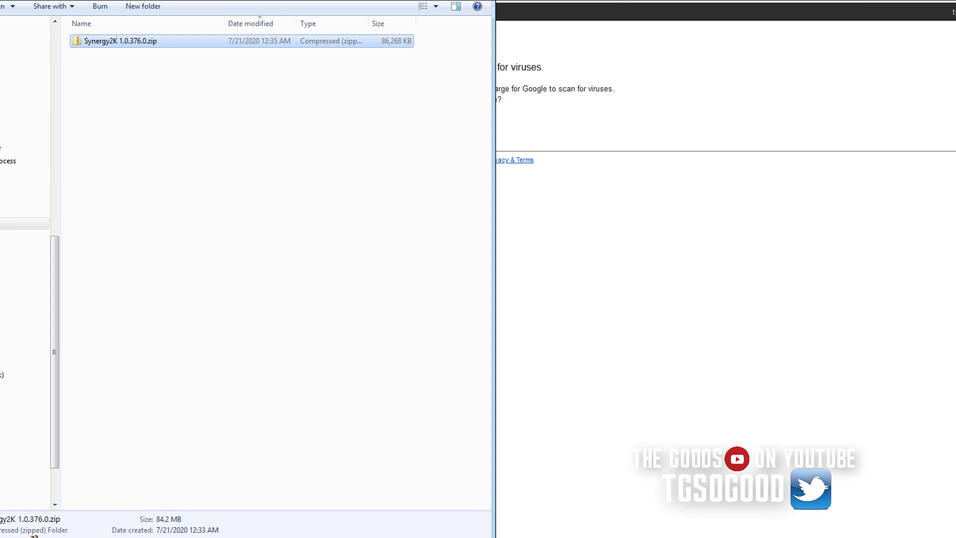
click(221, 533)
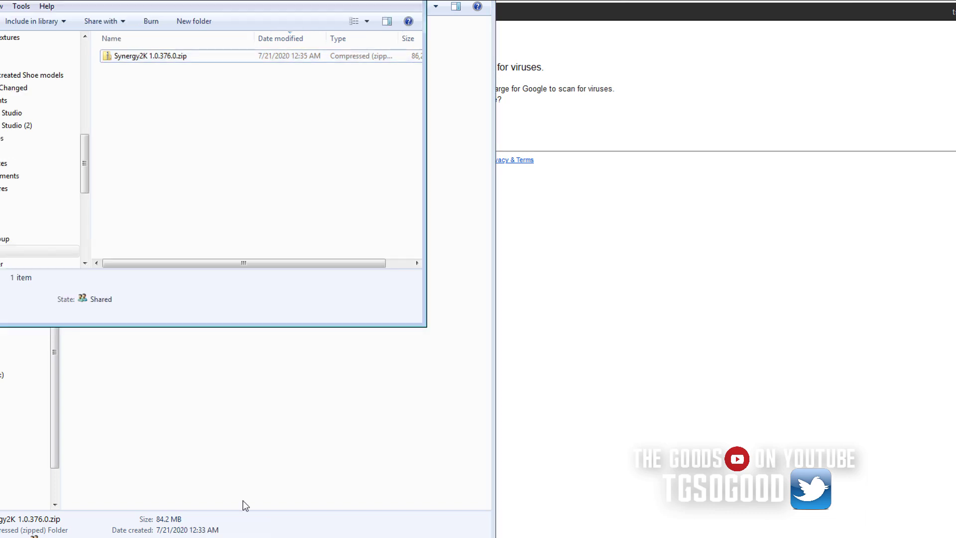
mouse_move(543, 10)
mouse_down()
mouse_move(493, 119)
mouse_move(530, 106)
mouse_up()
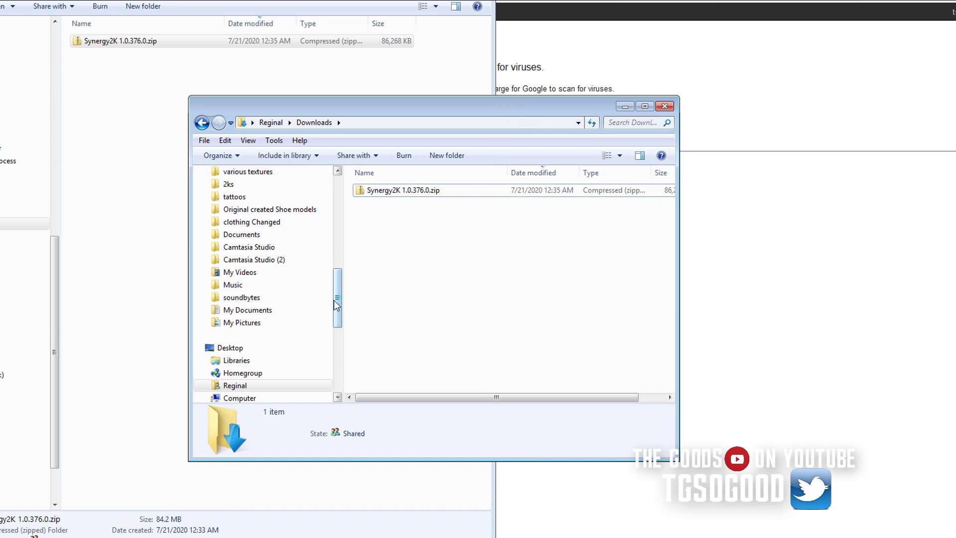
drag(338, 301, 342, 269)
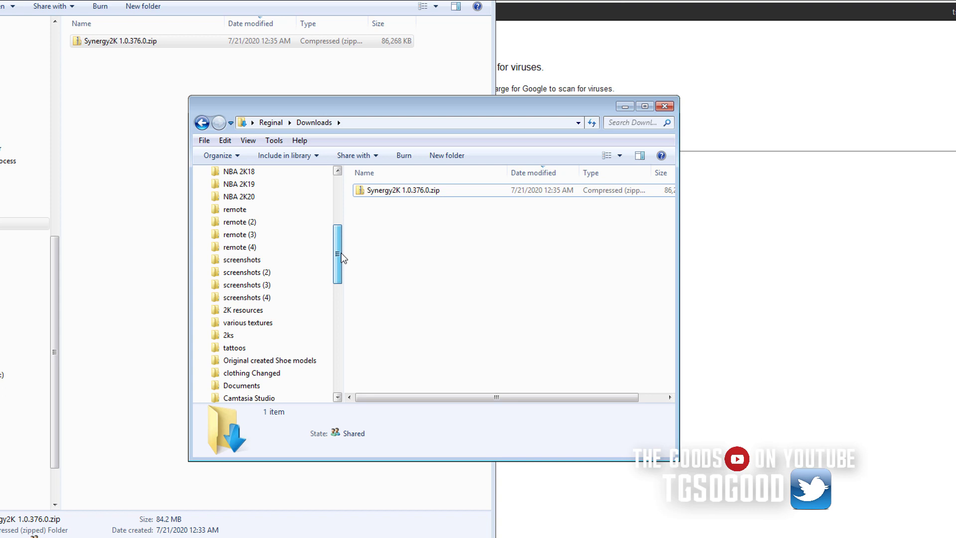
drag(343, 270, 340, 277)
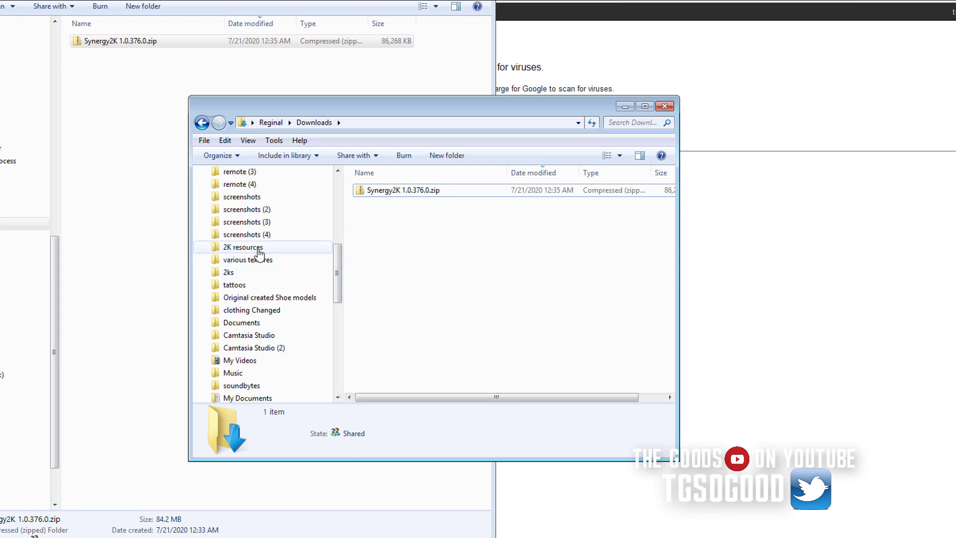
Navigate to F:\2K resources\20 tools\Tools\Synergy2K and check its UserData player files.
click(259, 254)
double_click(388, 256)
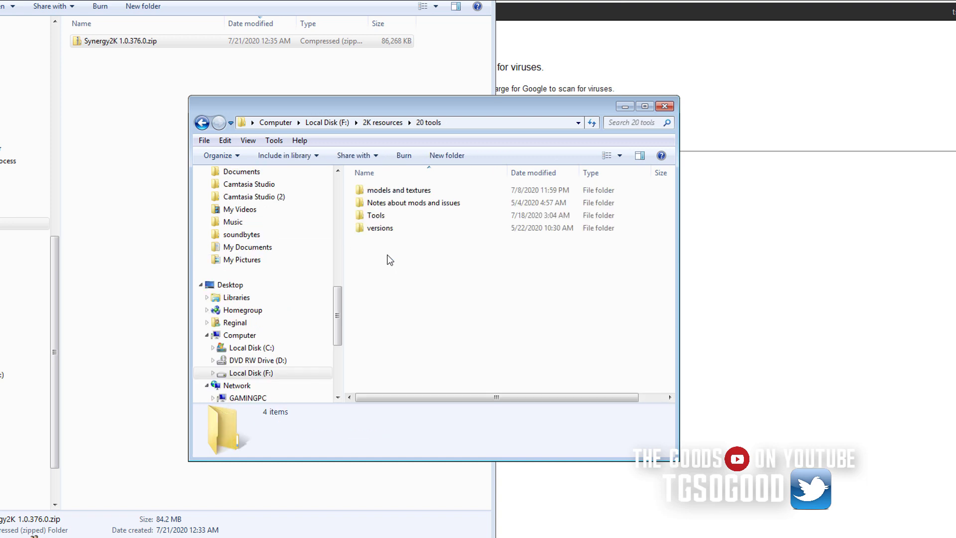
double_click(375, 216)
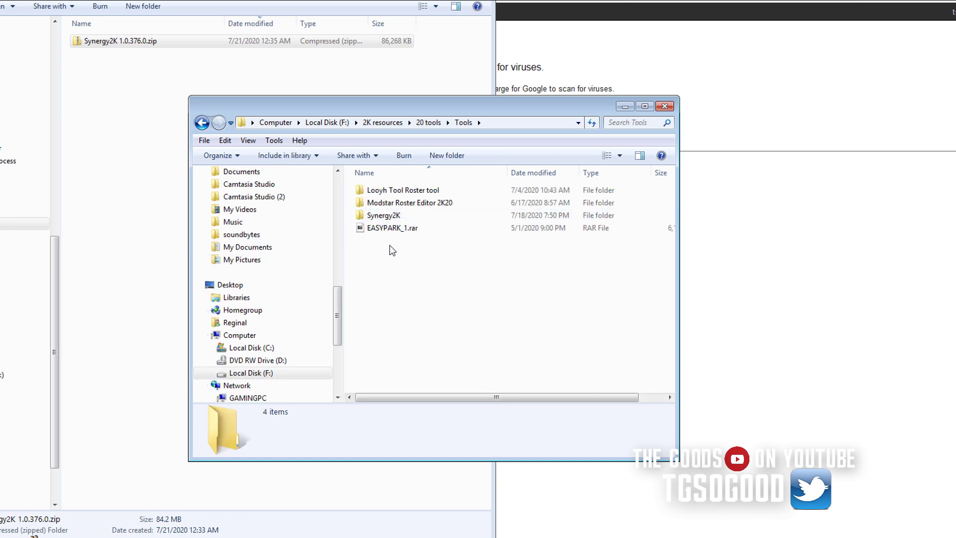
click(392, 219)
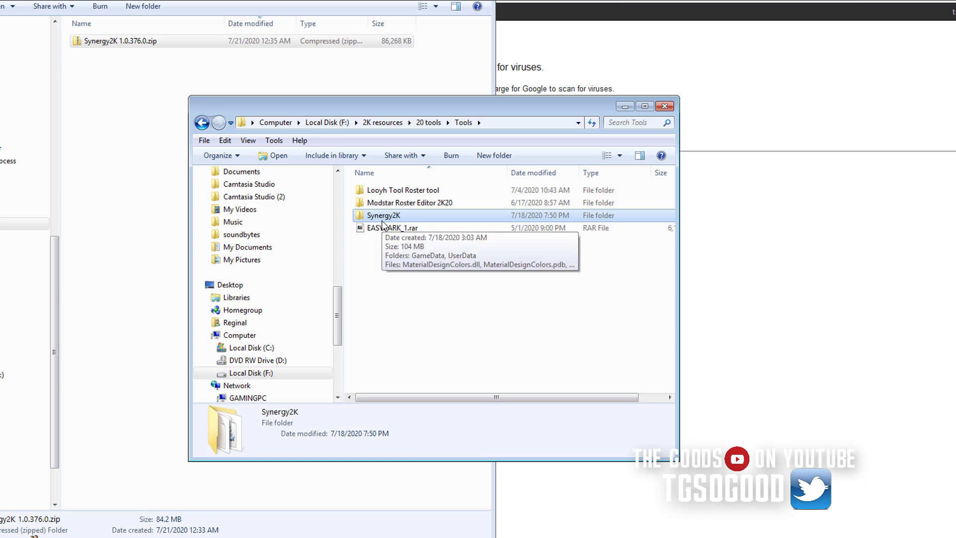
double_click(383, 217)
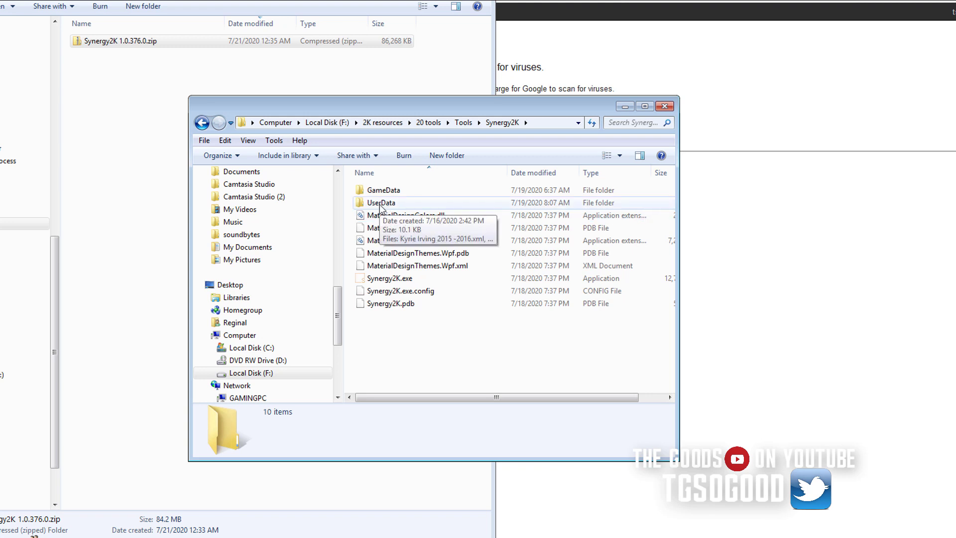
double_click(381, 205)
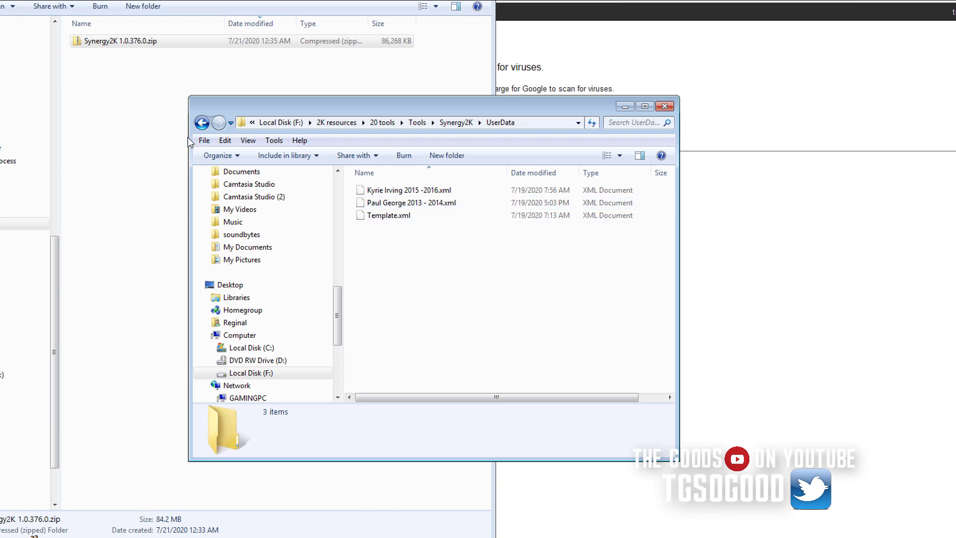
click(202, 123)
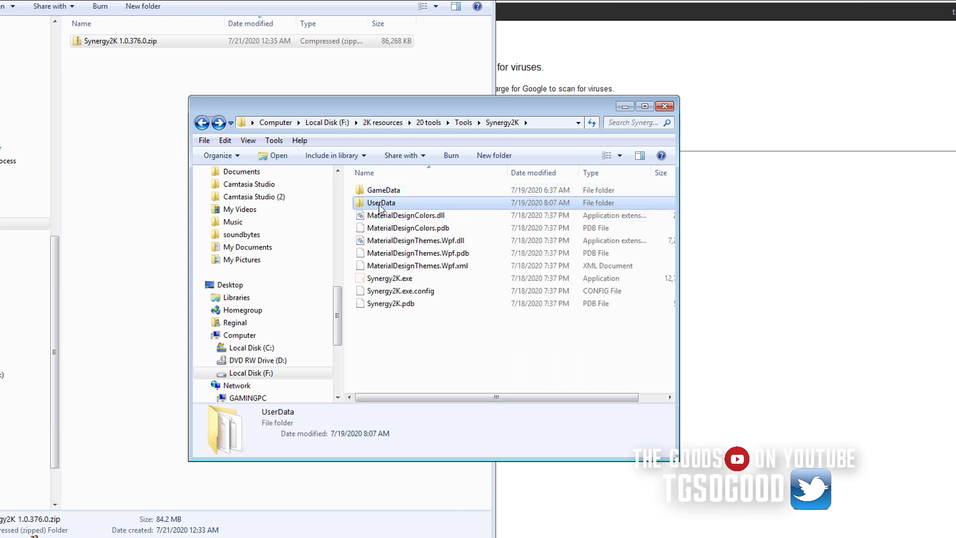
Copy the Synergy2K UserData folder into Downloads beside the 1.0.376.0 zip, windows side by side.
drag(419, 107, 646, 111)
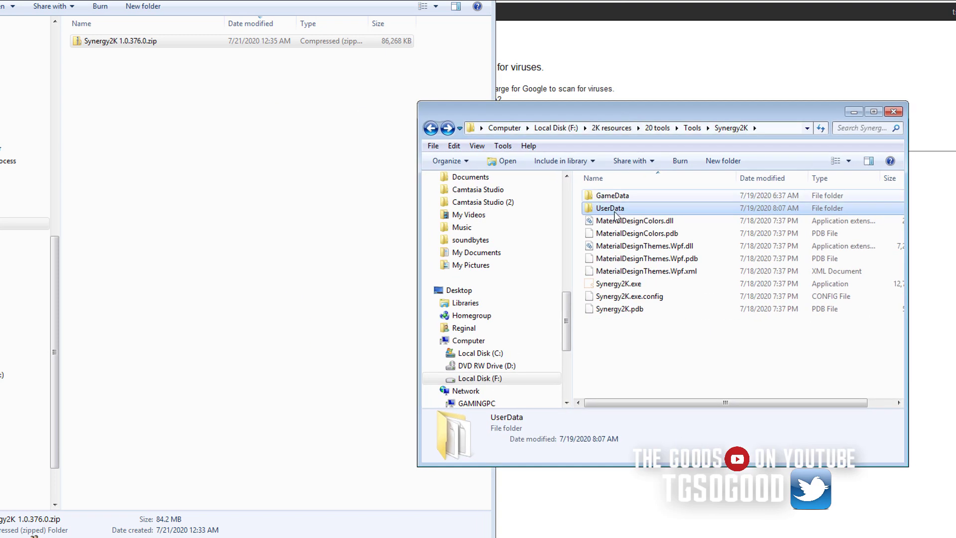
drag(614, 215, 150, 192)
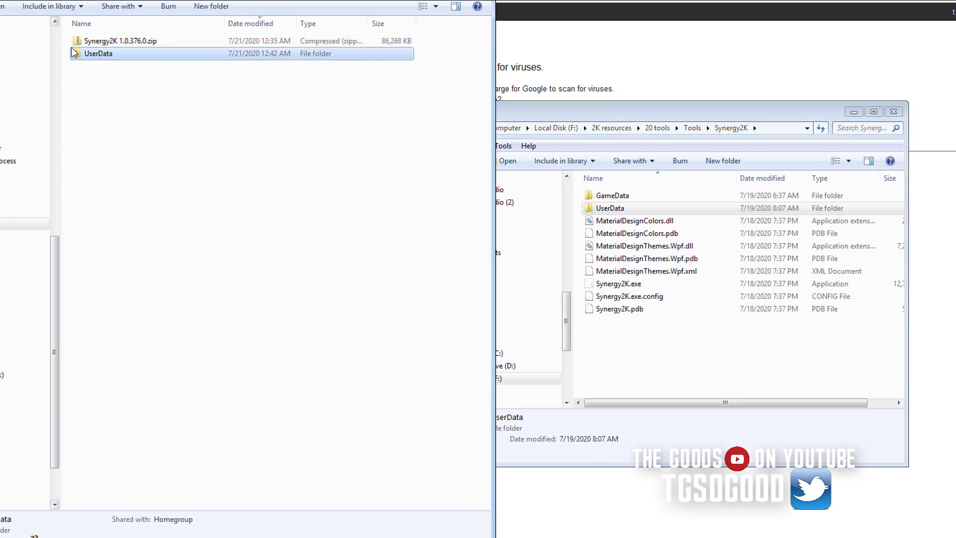
click(635, 122)
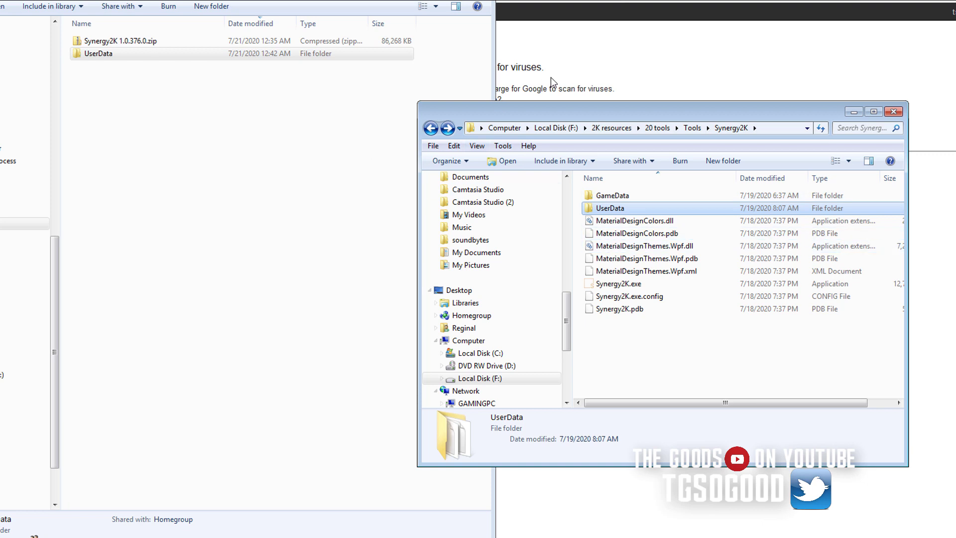
drag(579, 112, 515, 106)
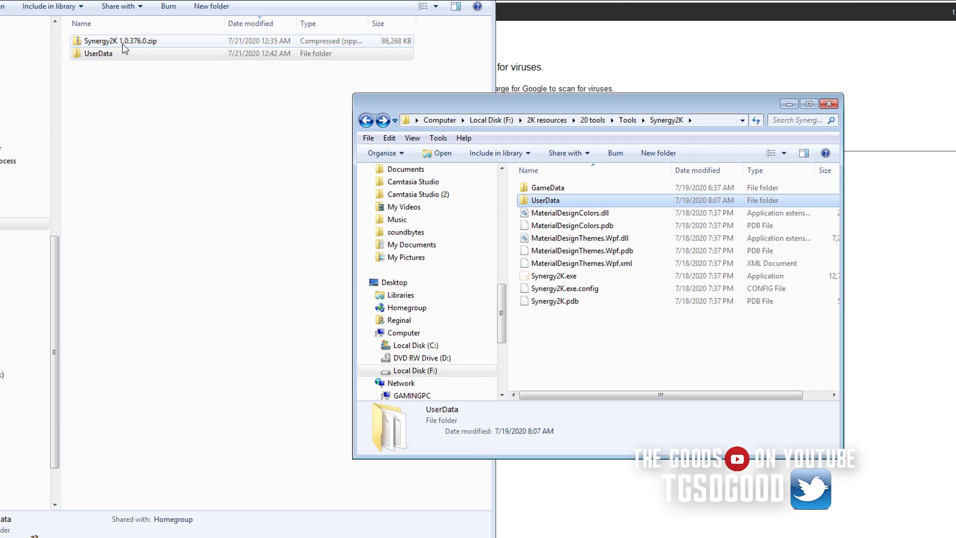
click(174, 44)
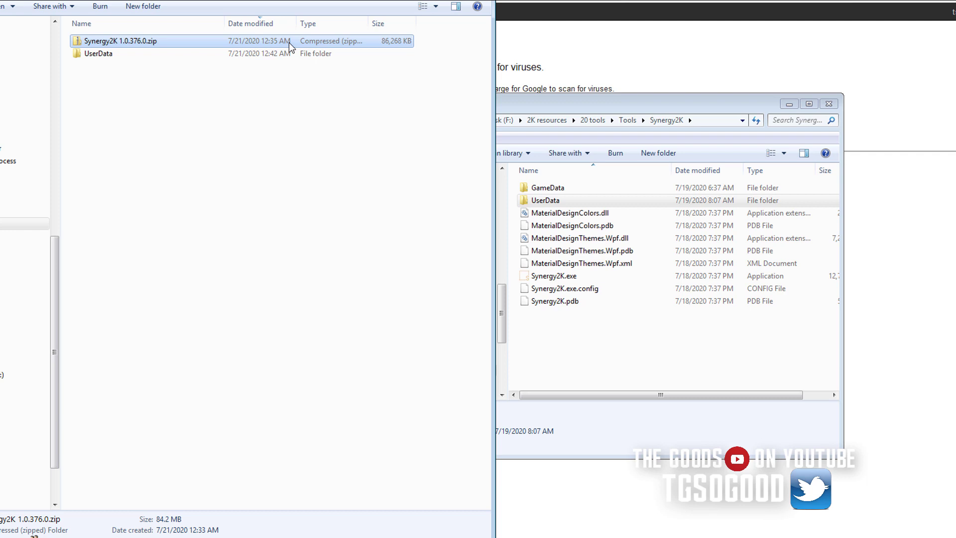
View the zip's ten items and select them all for moving into the tool folder.
double_click(290, 46)
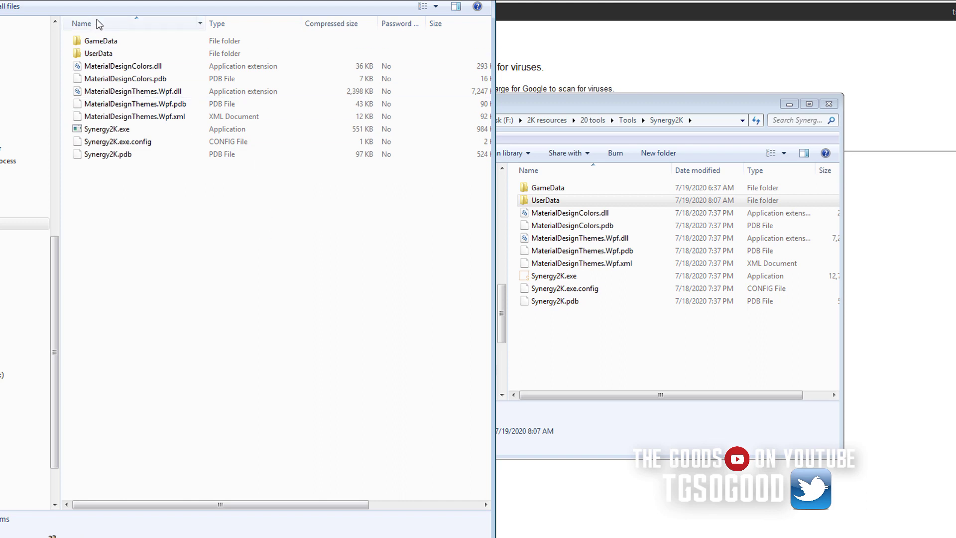
drag(254, 245, 96, 19)
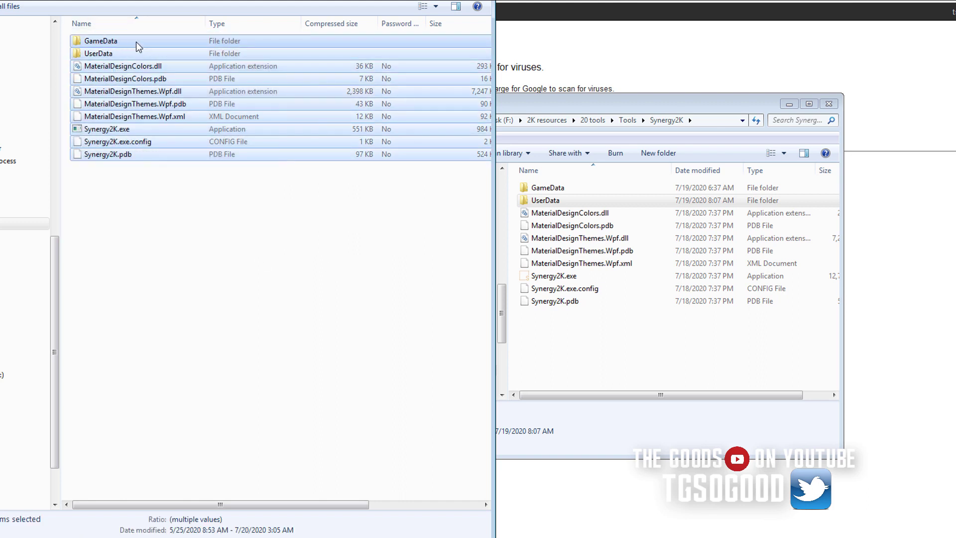
mouse_move(137, 42)
mouse_down()
mouse_move(214, 60)
mouse_move(678, 367)
mouse_move(615, 369)
mouse_move(224, 101)
mouse_up()
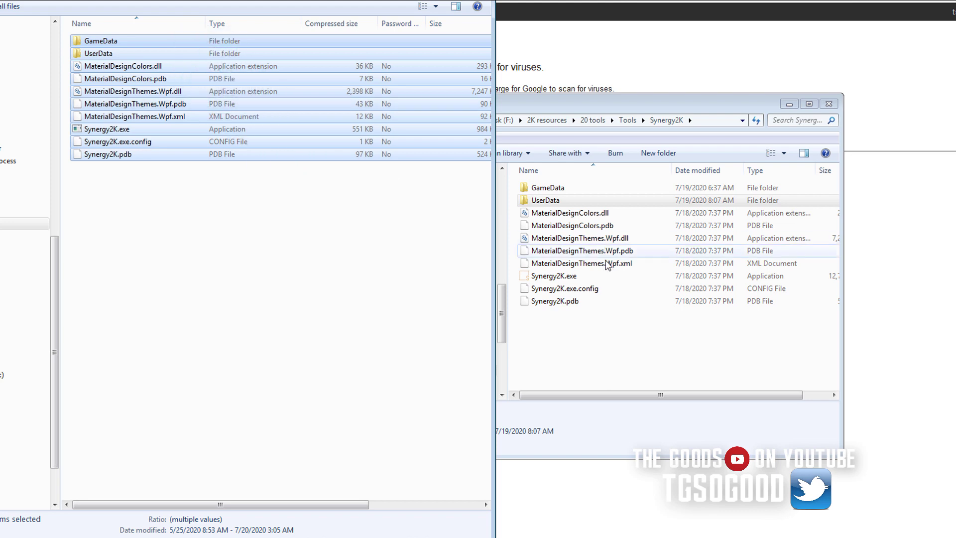
click(618, 339)
Delete the ten old files in the Synergy2K folder and copy the zip's ten items in.
drag(618, 338, 533, 190)
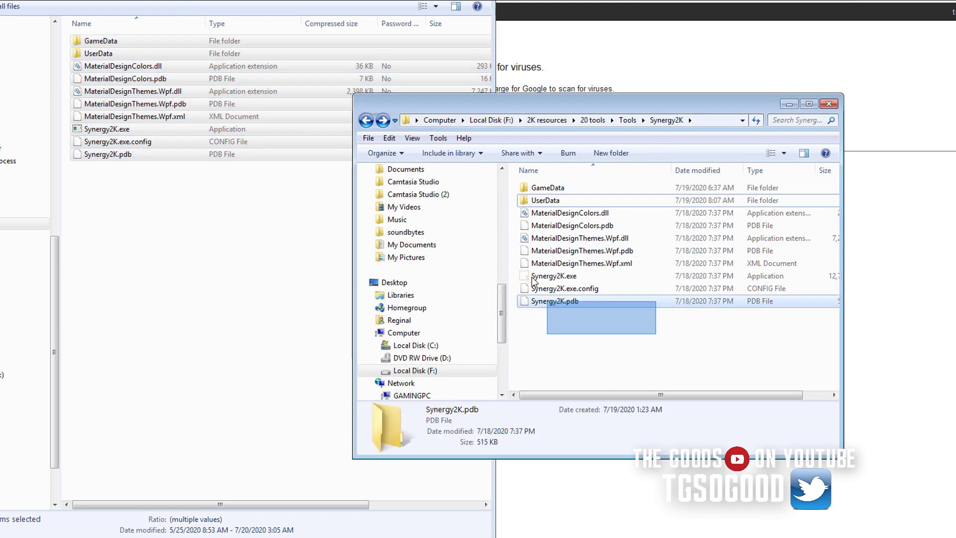
right_click(572, 218)
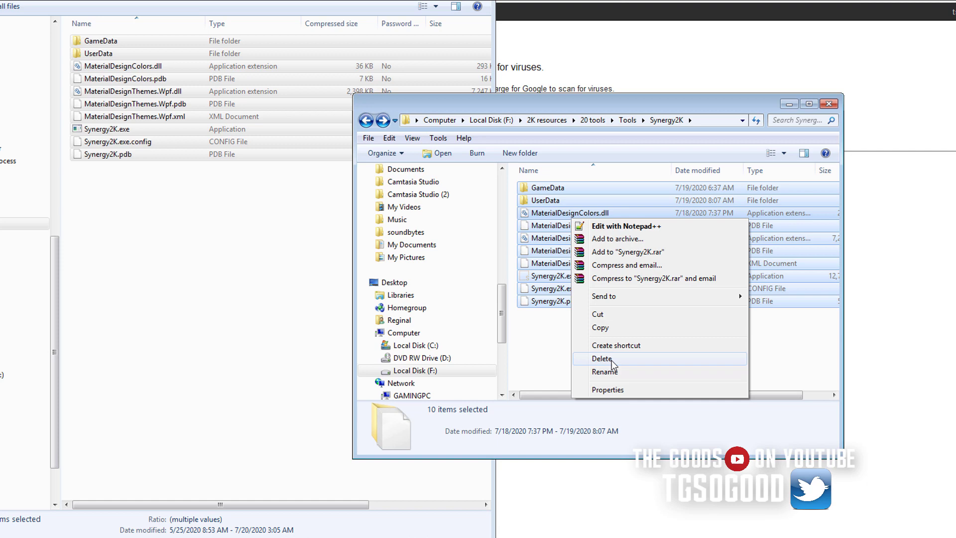
click(612, 362)
click(524, 272)
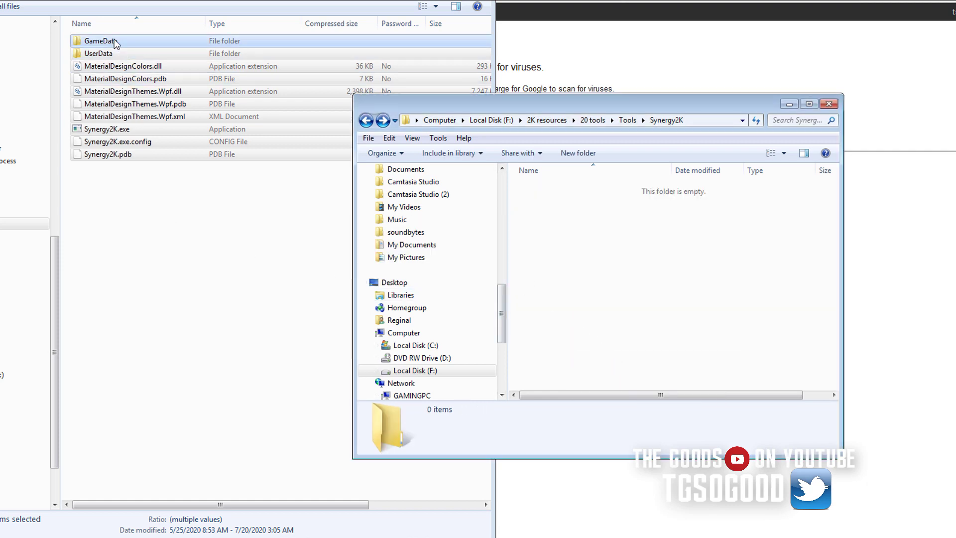
drag(117, 45, 598, 297)
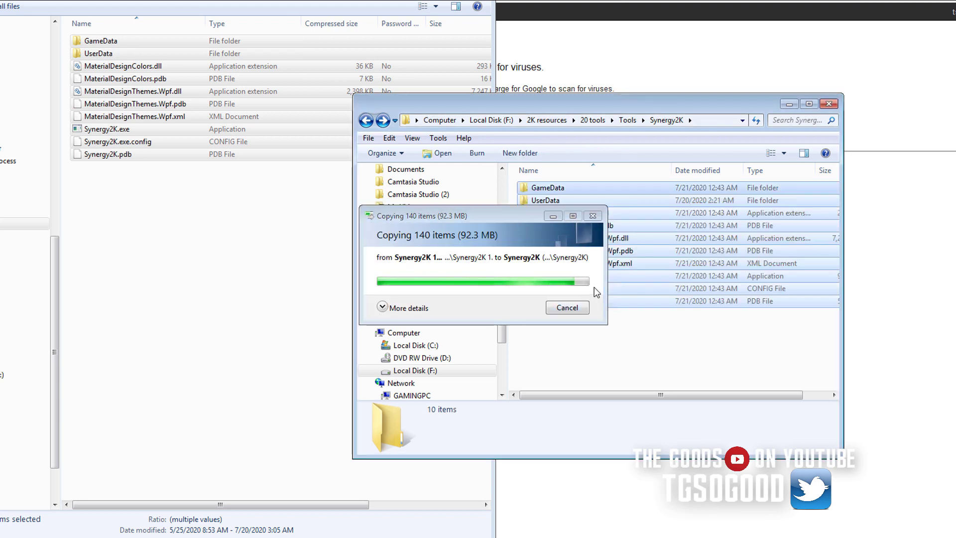
Check the new empty UserData folder in Synergy2K and return the other window to Downloads.
click(598, 346)
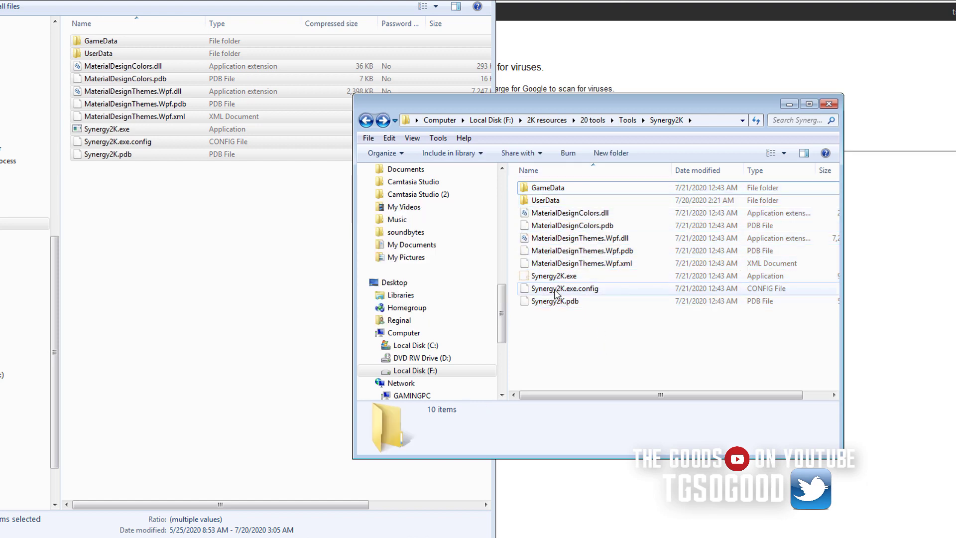
double_click(557, 201)
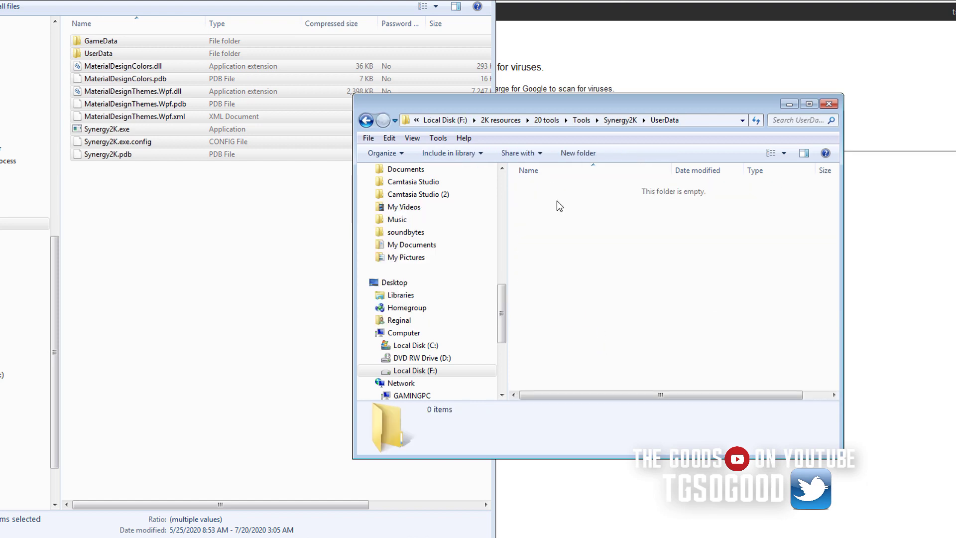
click(366, 121)
click(176, 318)
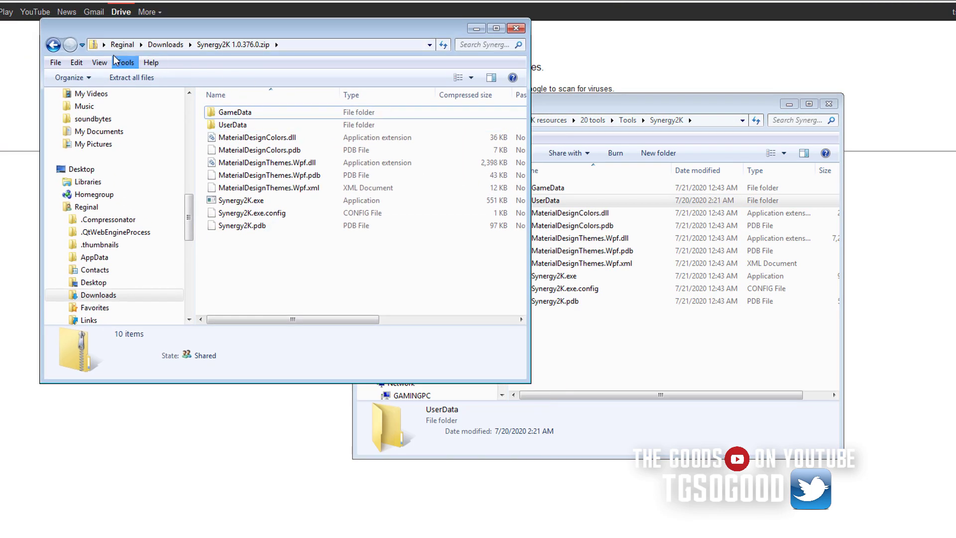
click(53, 44)
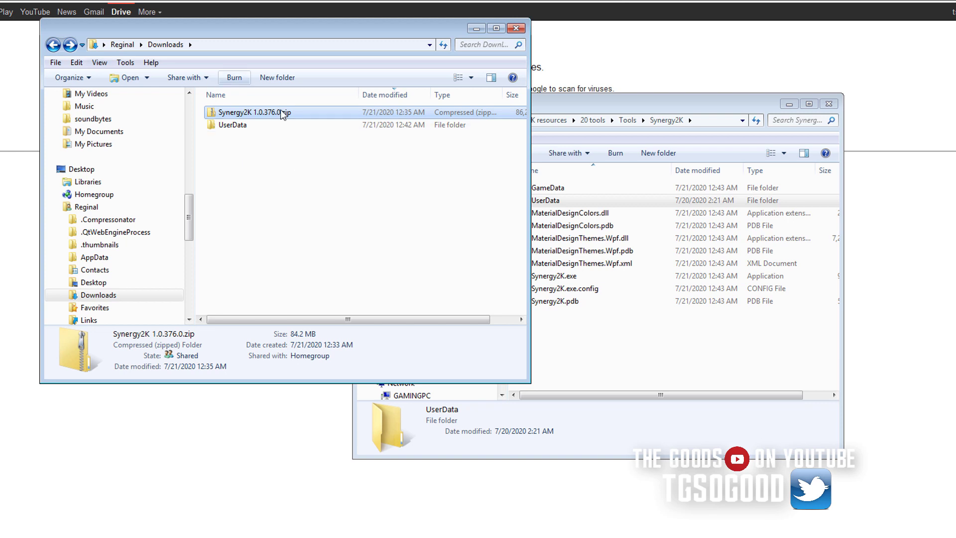
Inspect the saved UserData folder in Downloads and its three player files.
click(232, 129)
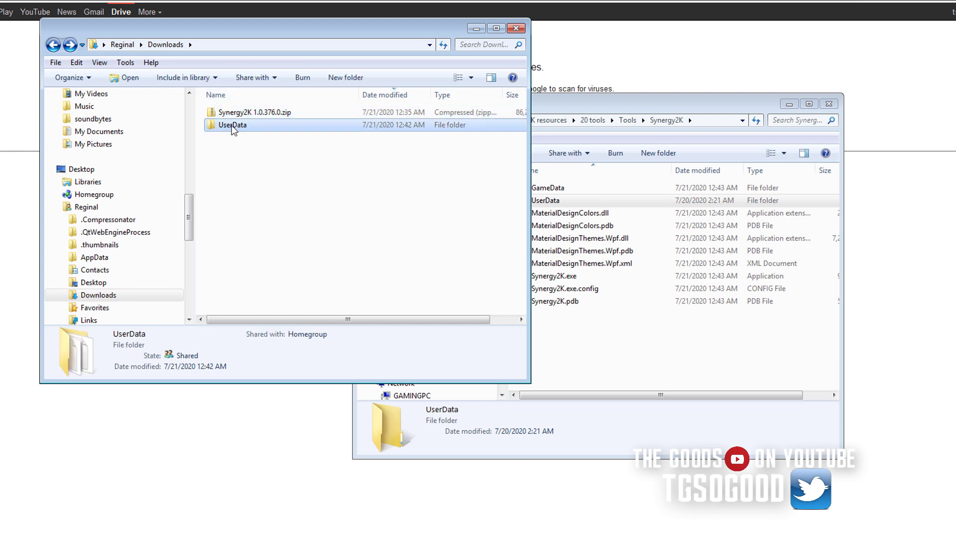
click(235, 126)
click(294, 130)
double_click(294, 130)
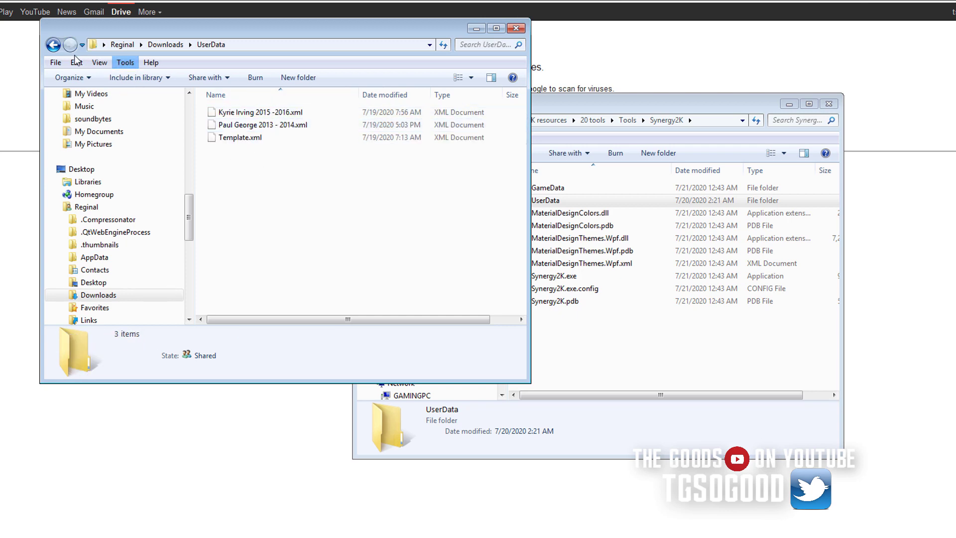
click(52, 45)
click(600, 105)
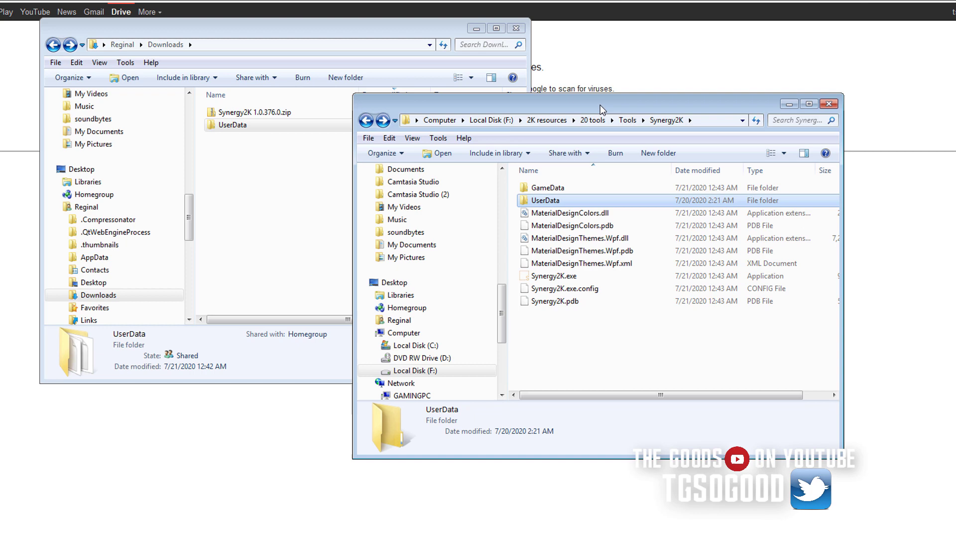
Merge the saved UserData into the Synergy2K folder, confirming replace, and verify the player XMLs.
mouse_move(218, 126)
mouse_down()
mouse_move(656, 283)
mouse_move(649, 345)
mouse_up()
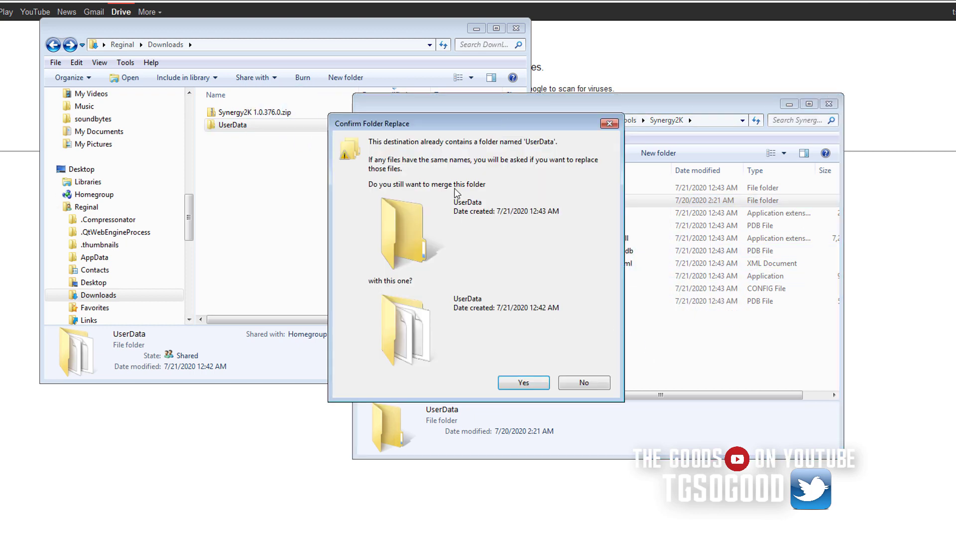
click(520, 384)
double_click(551, 200)
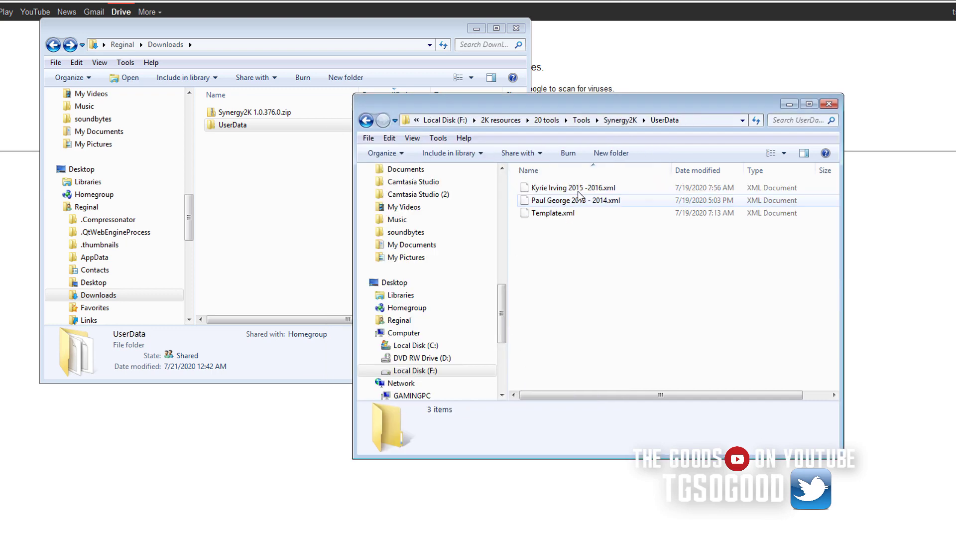
click(620, 120)
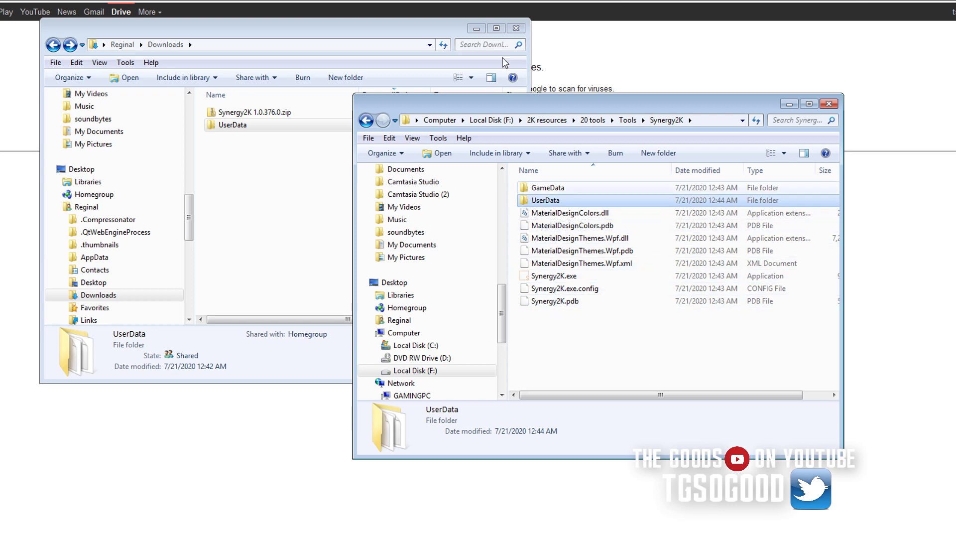
Delete both the Synergy2K 1.0.376.0.zip and the saved UserData copy from Downloads.
click(250, 113)
right_click(249, 112)
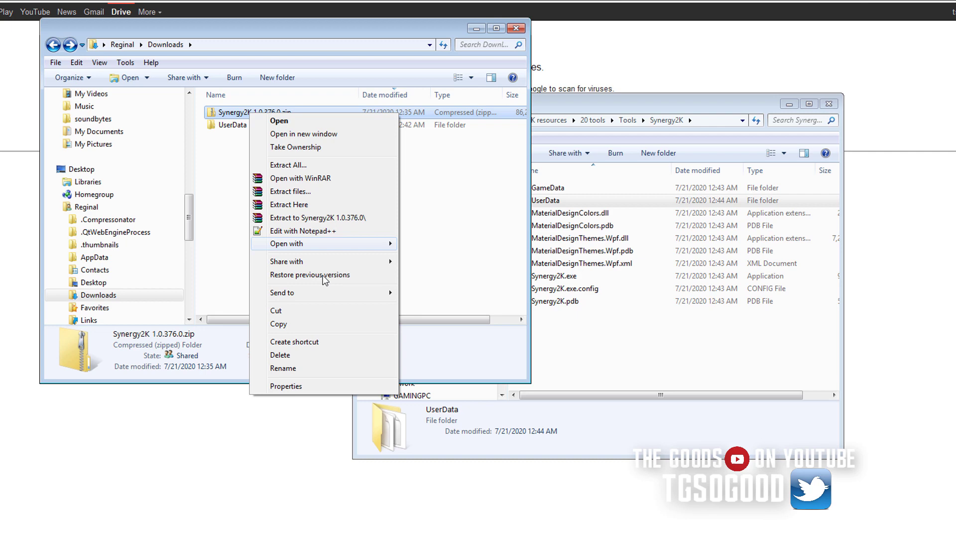
click(207, 165)
drag(207, 164, 253, 104)
right_click(268, 114)
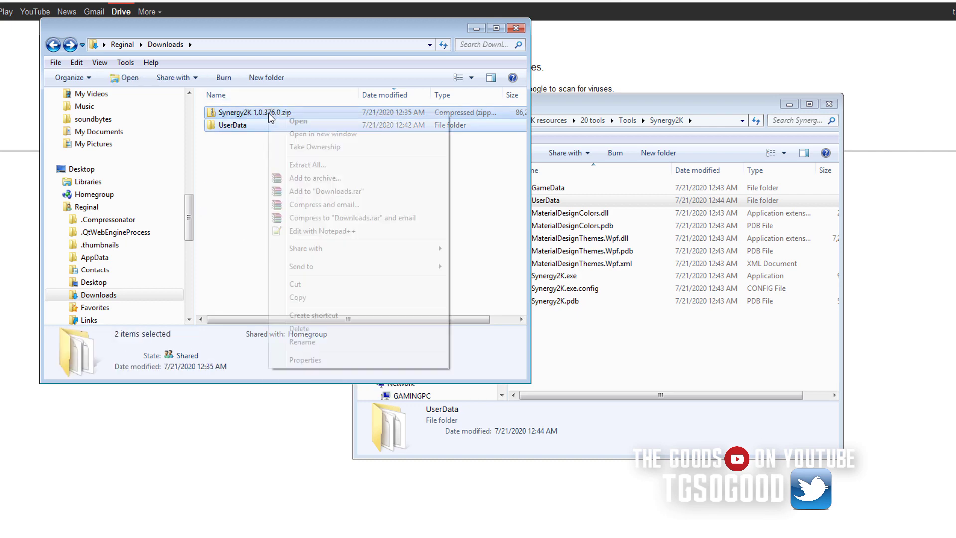
click(333, 329)
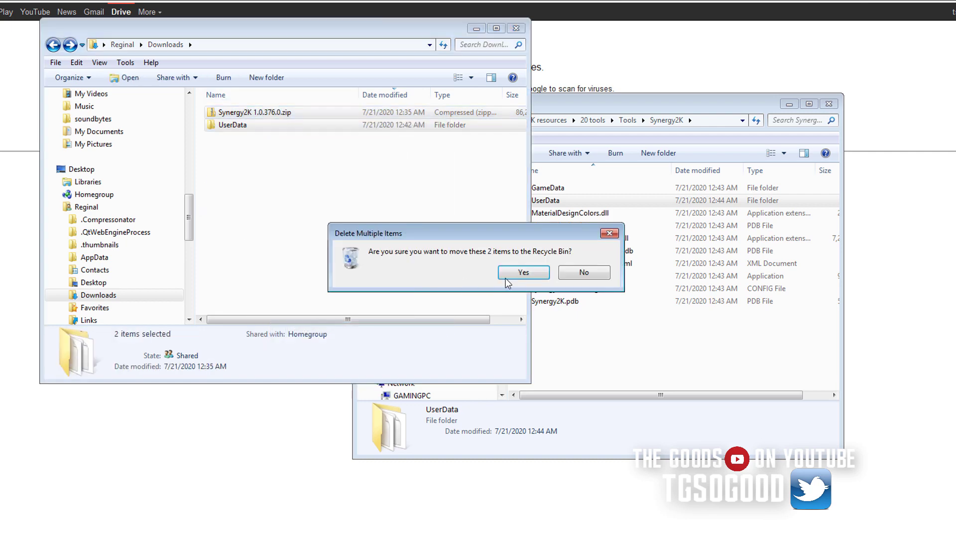
click(522, 273)
Close the emptied Downloads window and reposition the Synergy2K folder window.
click(515, 28)
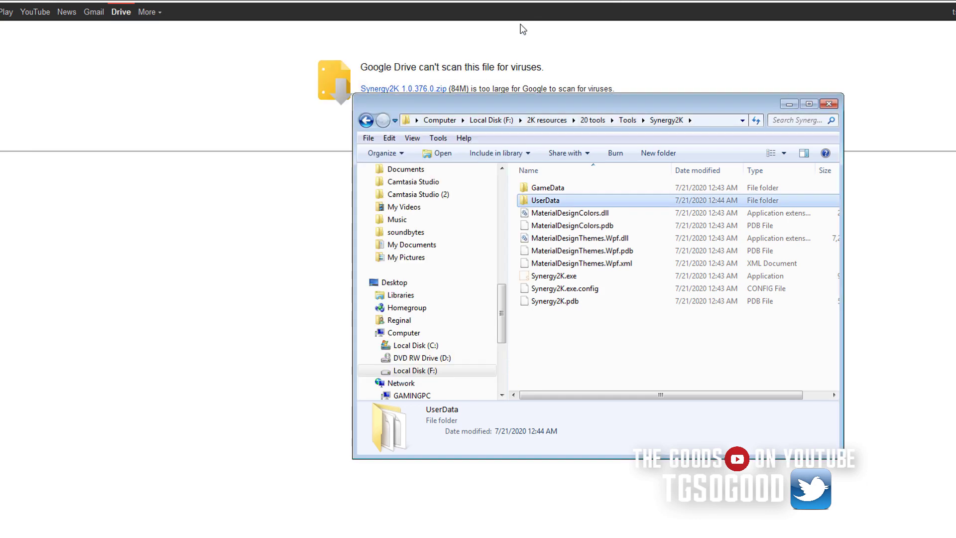
drag(542, 98, 426, 30)
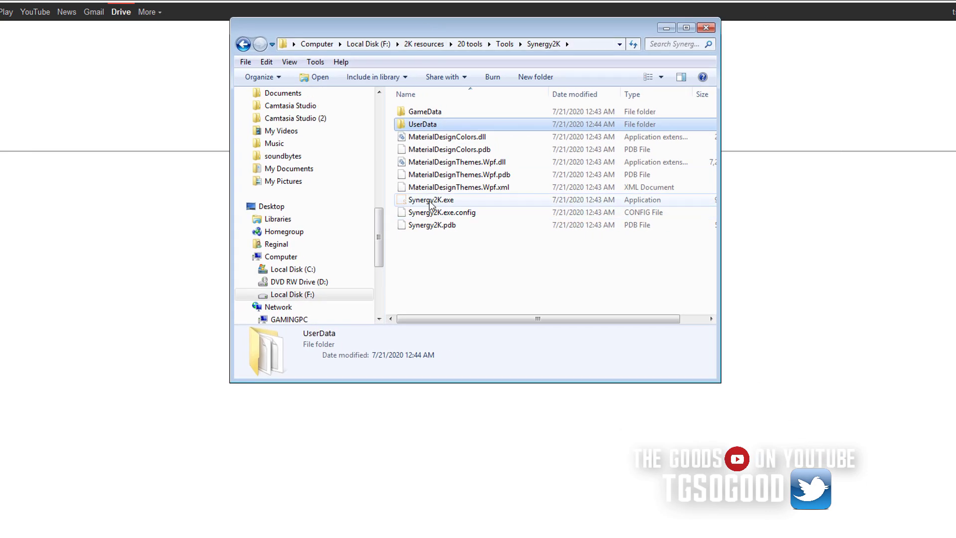
Launch Synergy2K.exe, skipping future security prompts, and position its window.
double_click(431, 203)
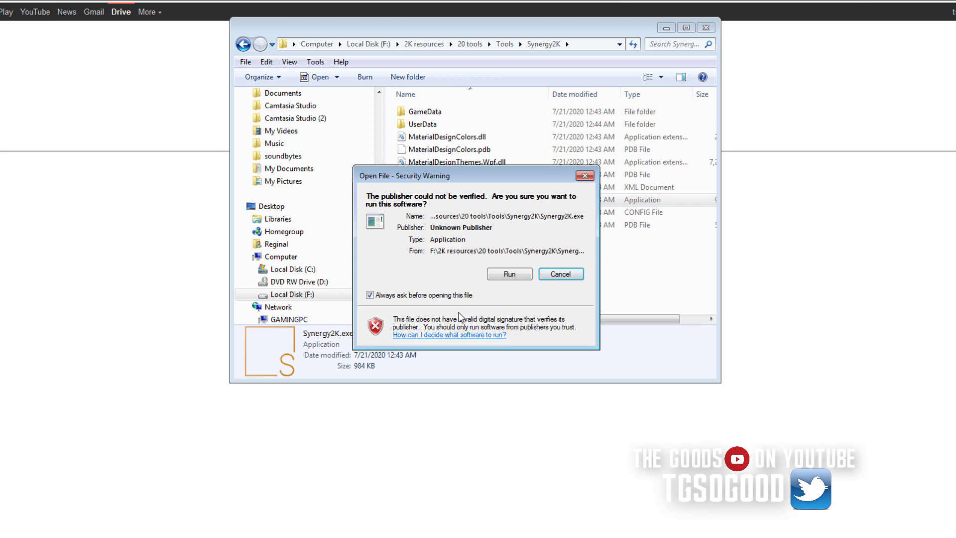
click(447, 297)
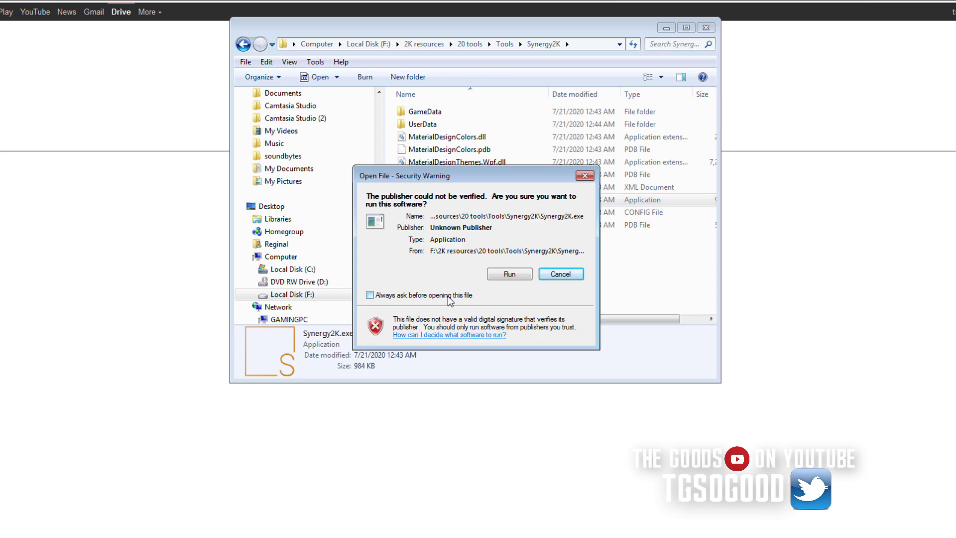
click(511, 274)
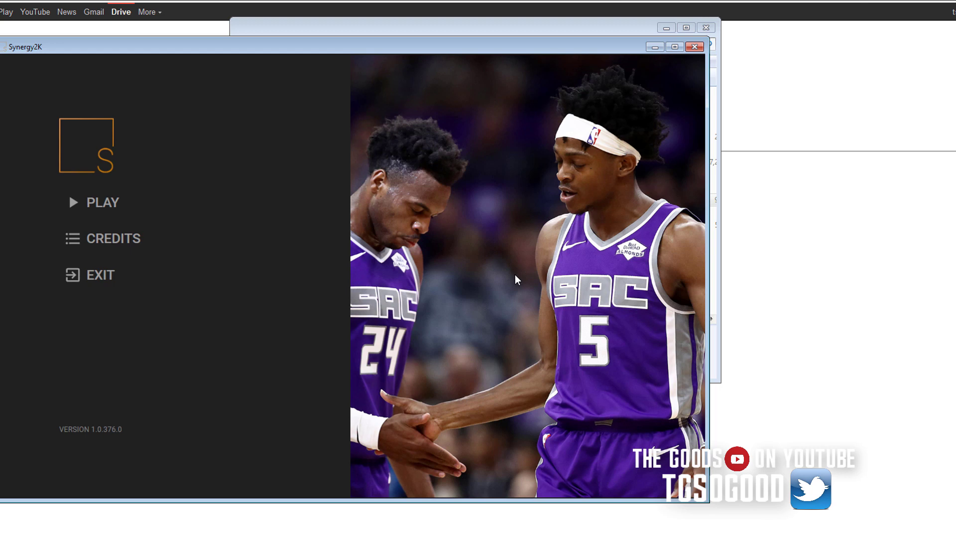
mouse_move(577, 50)
mouse_down()
mouse_move(653, 28)
mouse_move(667, 34)
mouse_up()
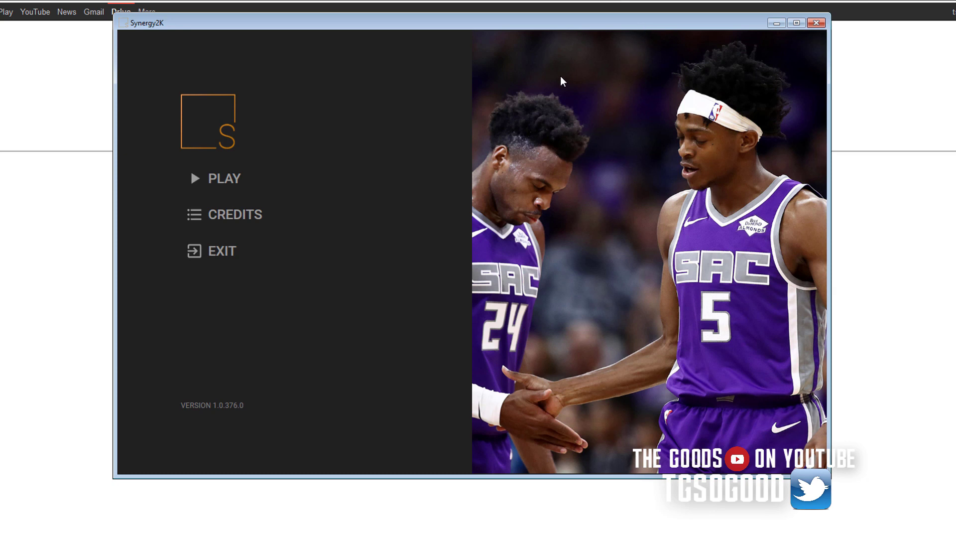
View the saved player list and credits, then open Paul George (2013 - 2014)'s dashboard.
click(213, 183)
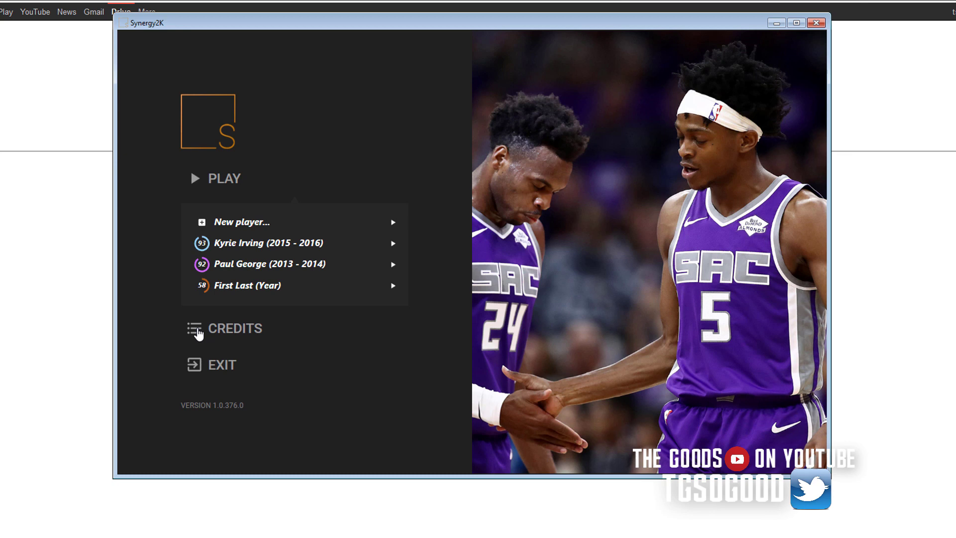
click(197, 334)
click(595, 306)
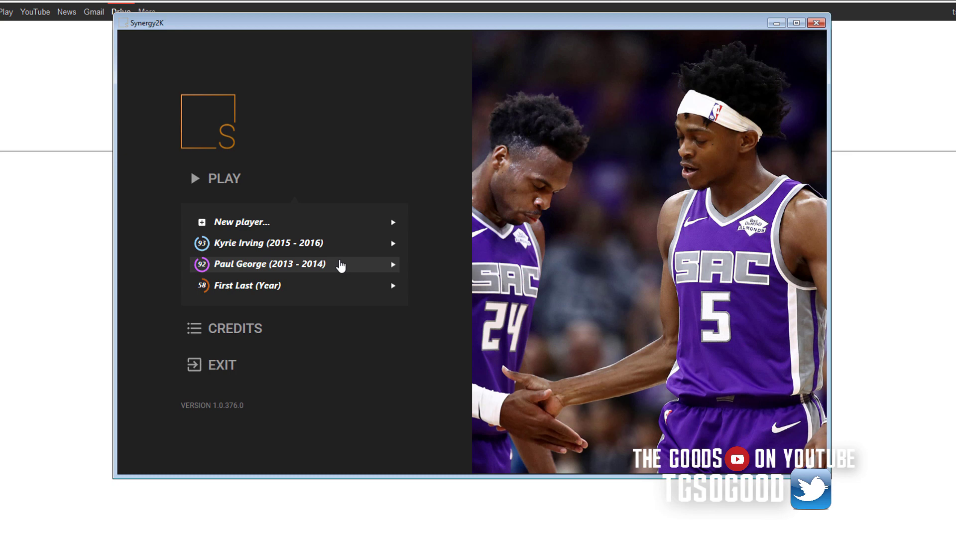
click(339, 267)
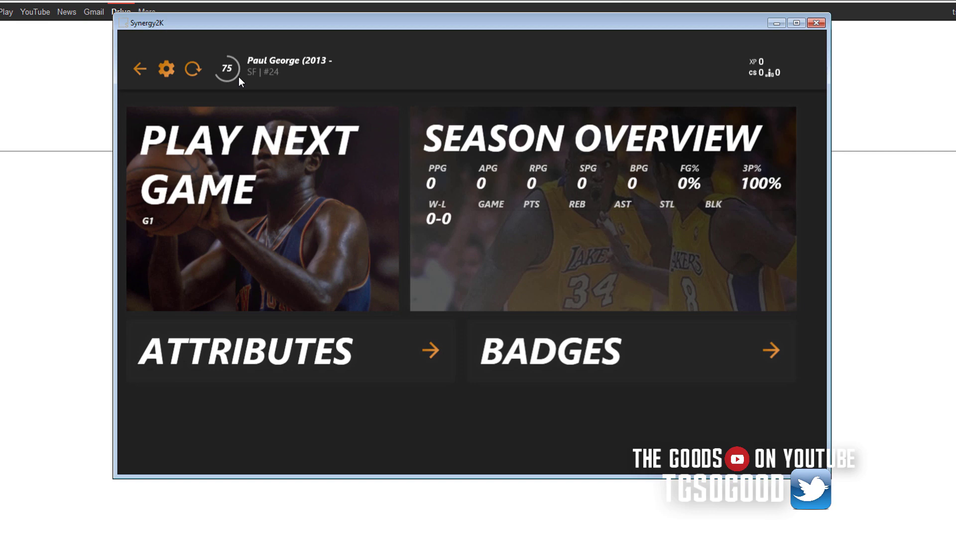
Reopen Paul George's dashboard from the main menu and show his Attributes upgrades page.
click(141, 71)
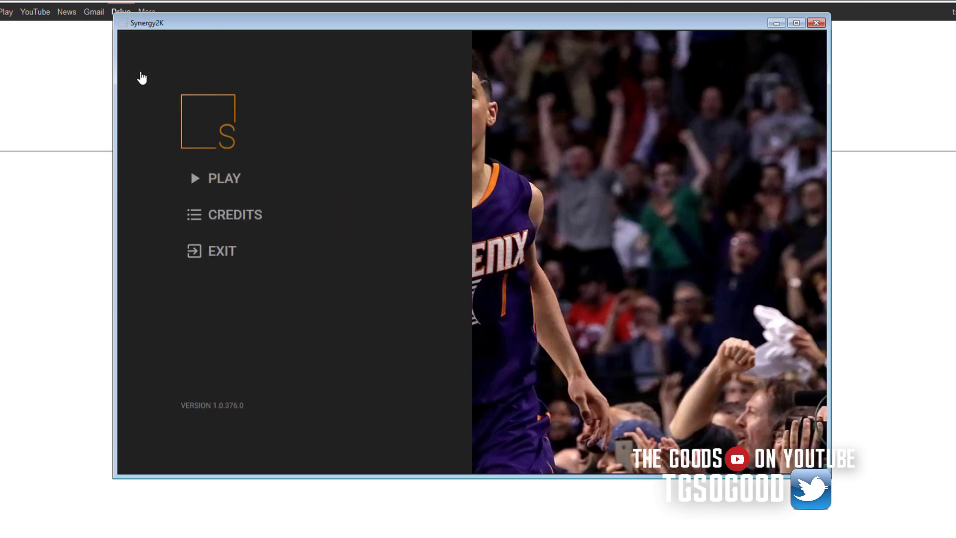
click(213, 180)
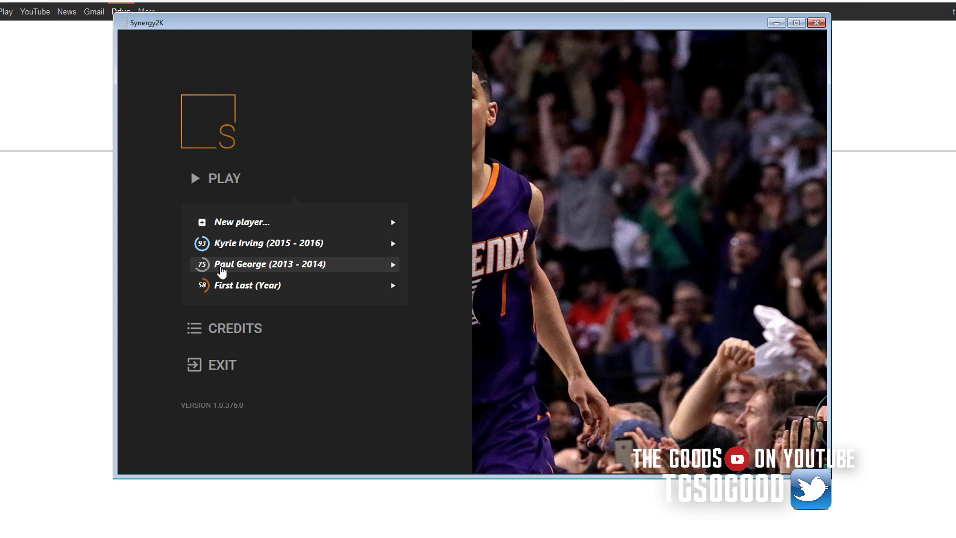
click(221, 269)
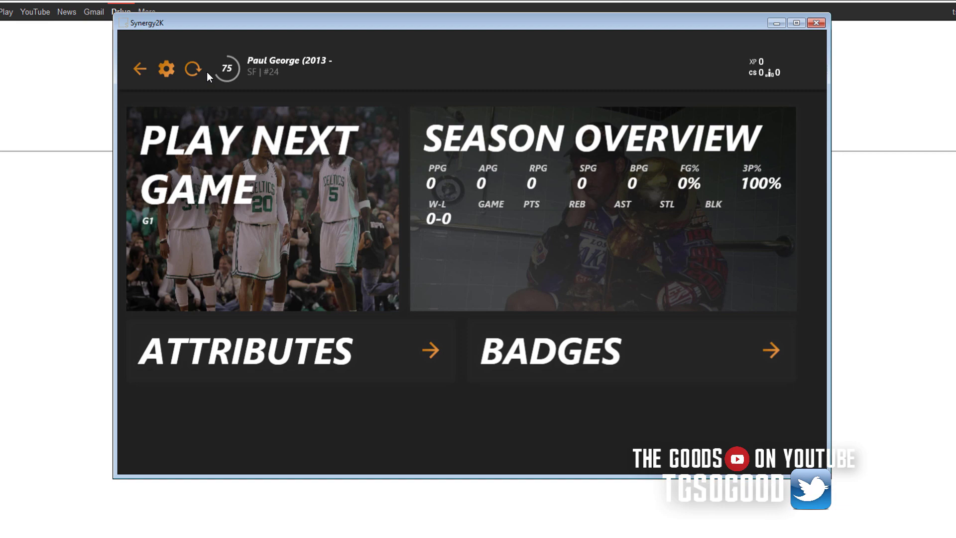
click(260, 353)
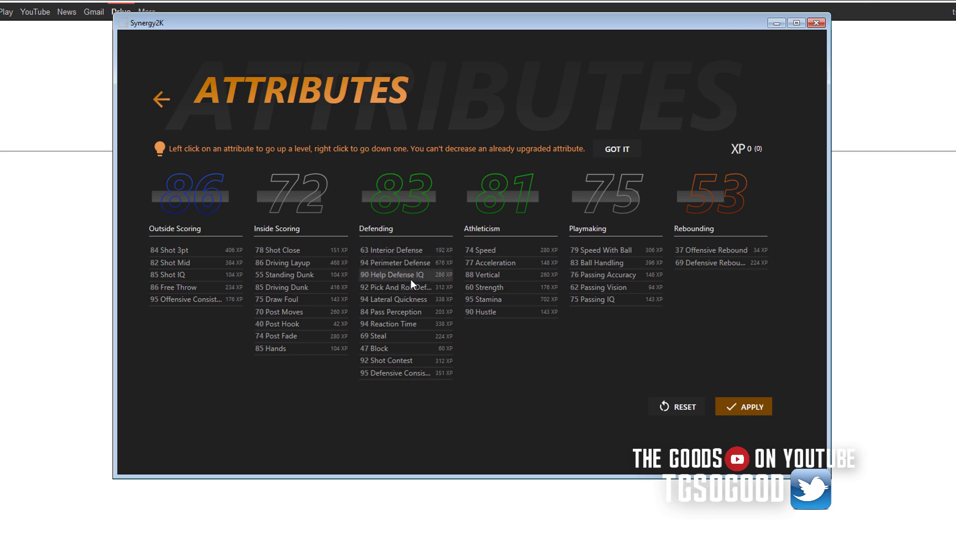
Dismiss the orange hint about raising and lowering attributes with GOT IT.
click(617, 150)
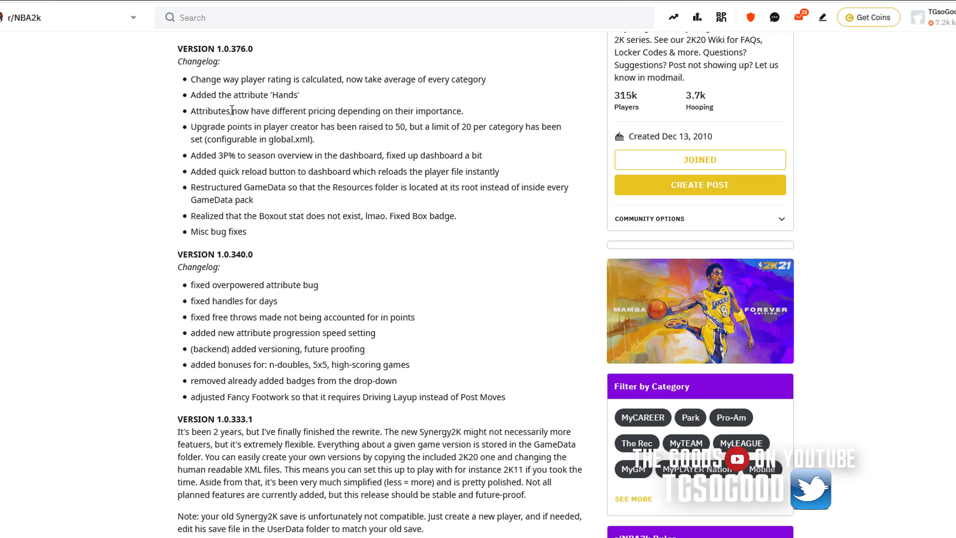
drag(198, 112, 471, 117)
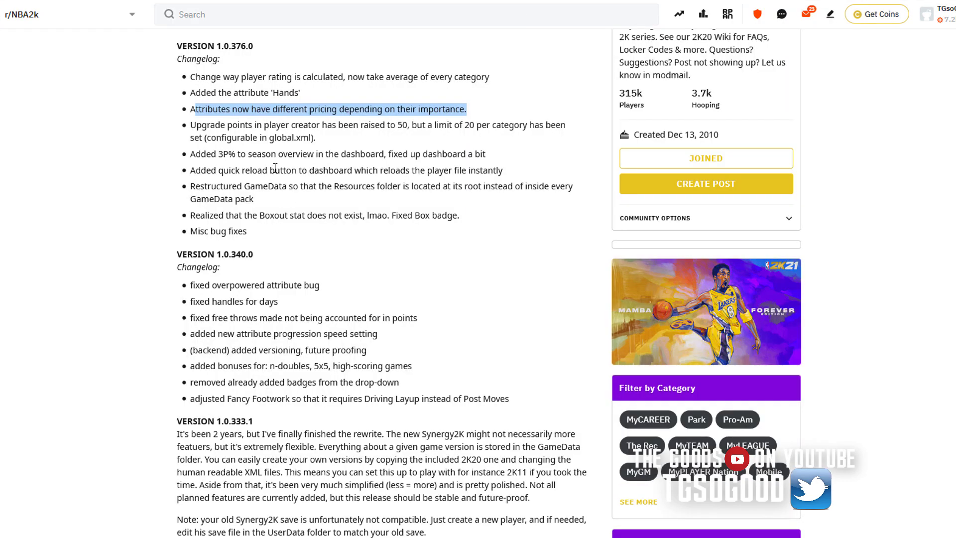
click(275, 166)
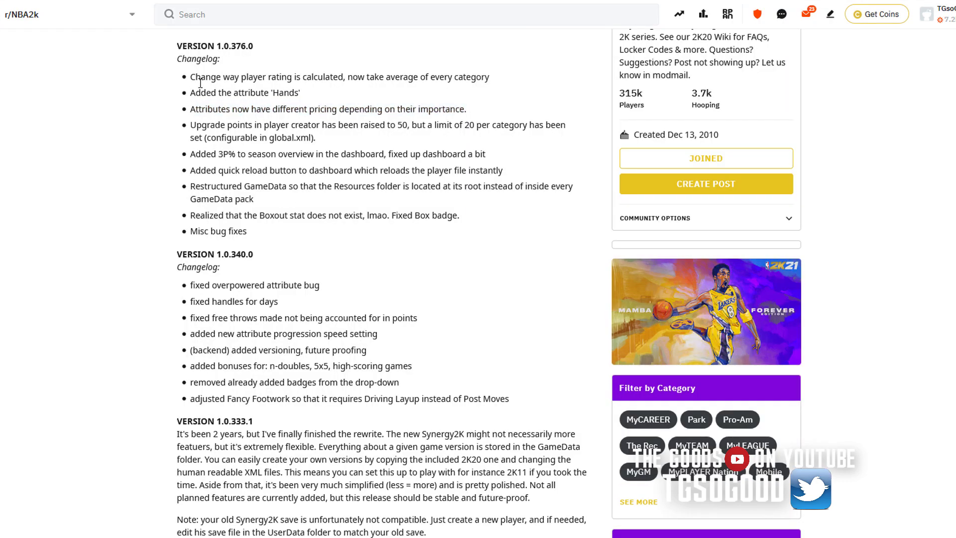
drag(201, 77, 275, 215)
click(354, 252)
mouse_move(292, 398)
mouse_down()
mouse_move(227, 180)
mouse_move(226, 109)
mouse_up()
click(550, 390)
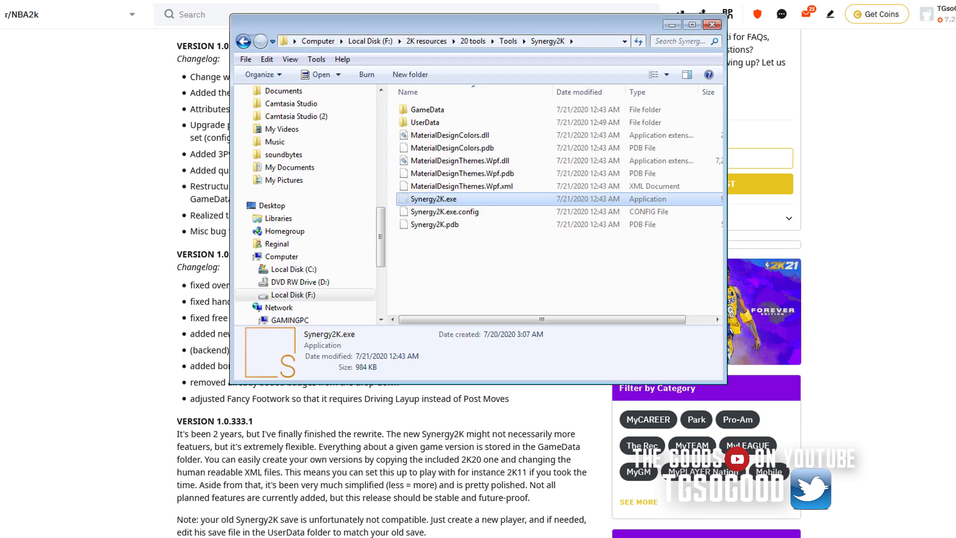
Browse into GameData, peek at the 2K20 folder, and return to GameData.
click(440, 114)
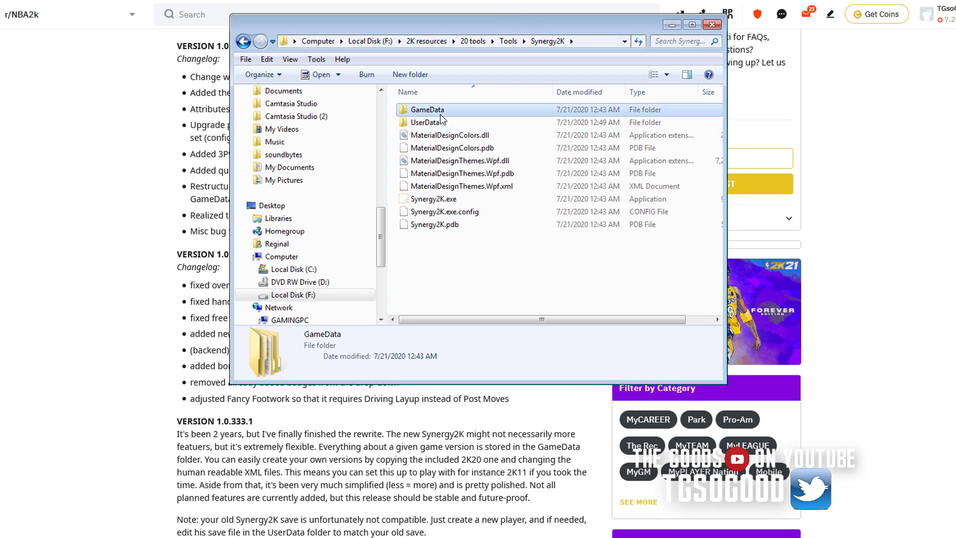
double_click(440, 116)
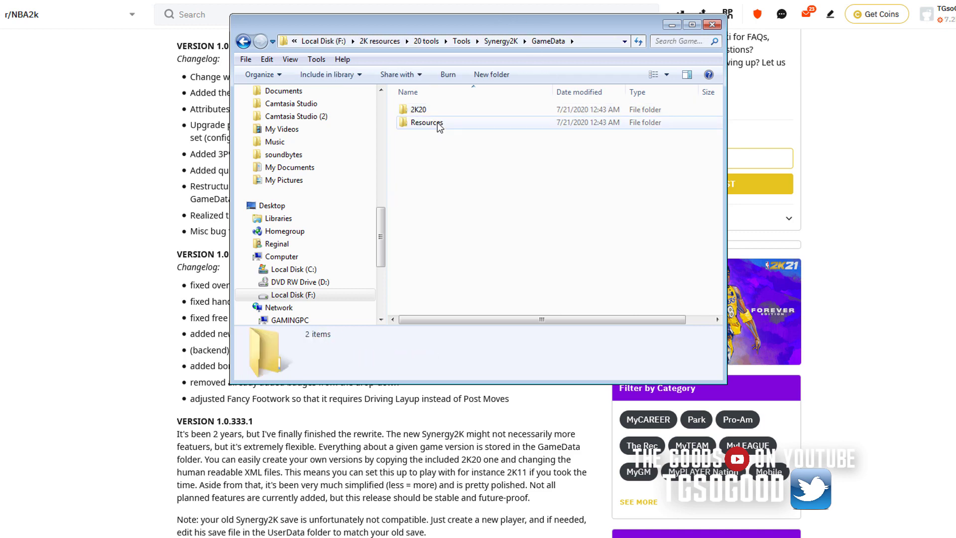
double_click(435, 113)
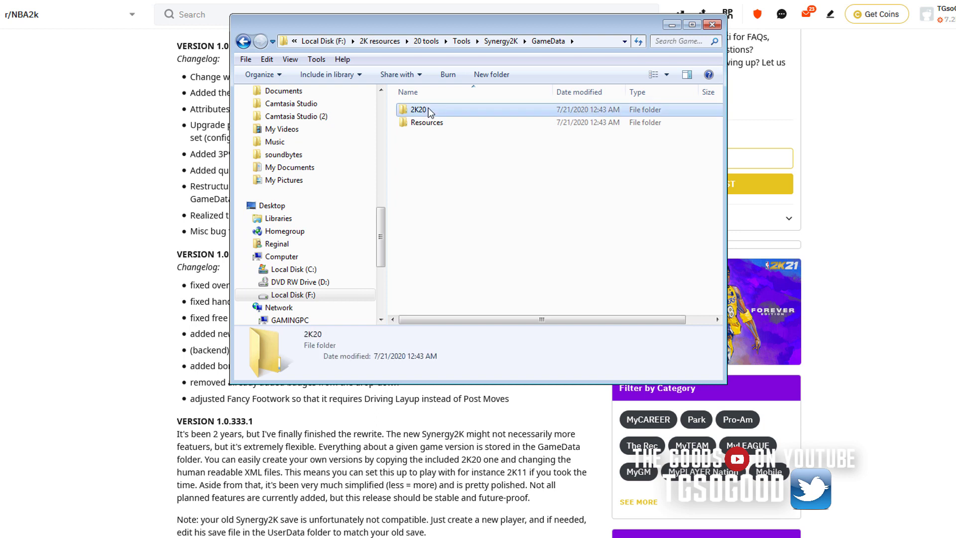
click(242, 41)
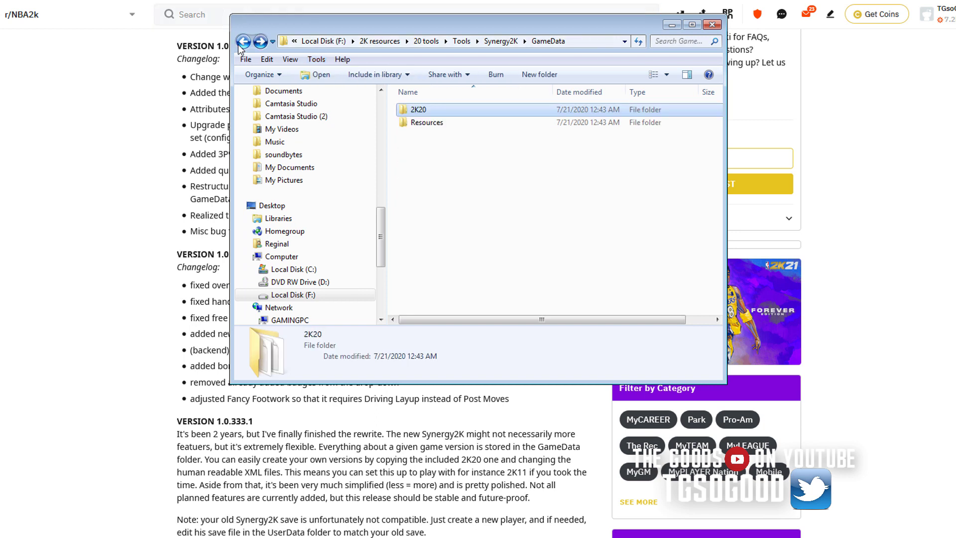
Enter the Resources folder holding a folder per NBA team.
click(420, 123)
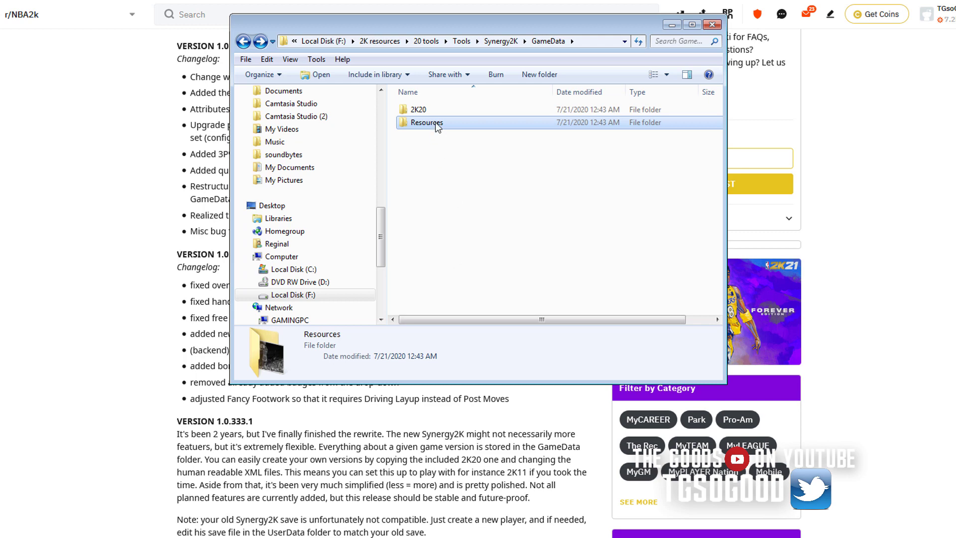
double_click(437, 124)
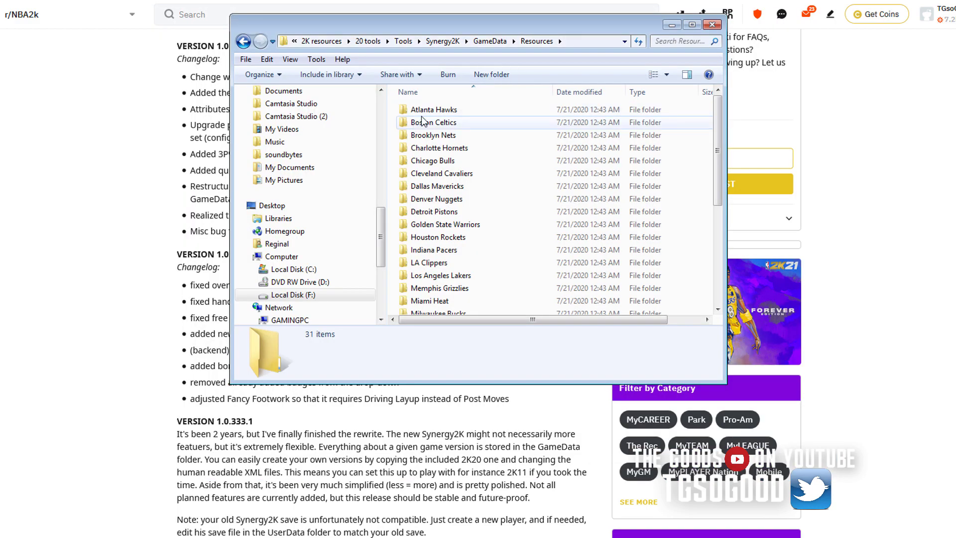
View the Boston Celtics and Charlotte Hornets image folders, returning to Resources each time.
click(446, 111)
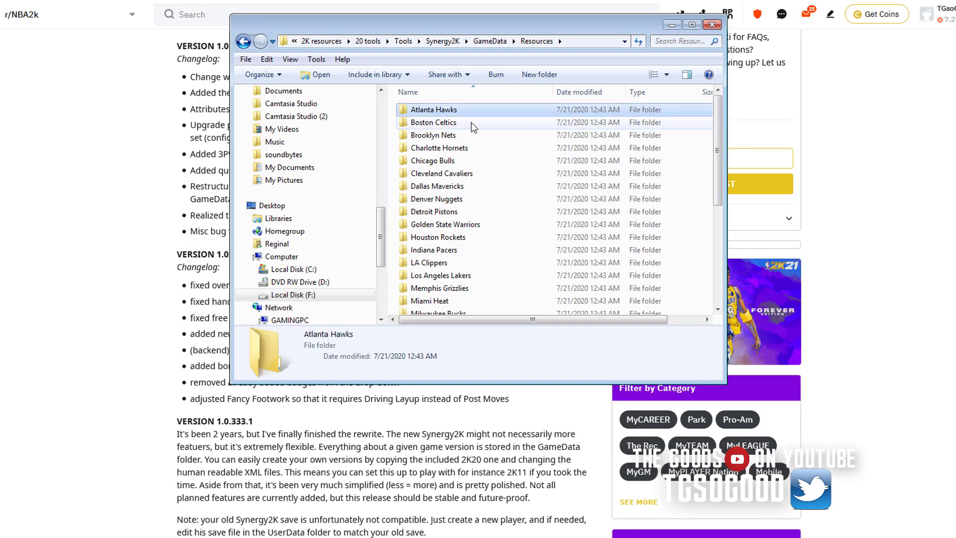
double_click(443, 125)
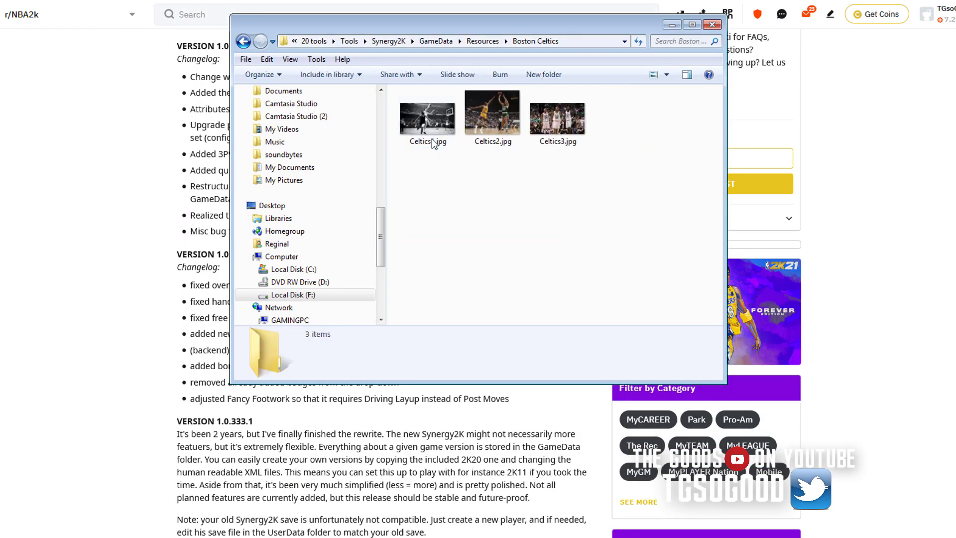
click(432, 41)
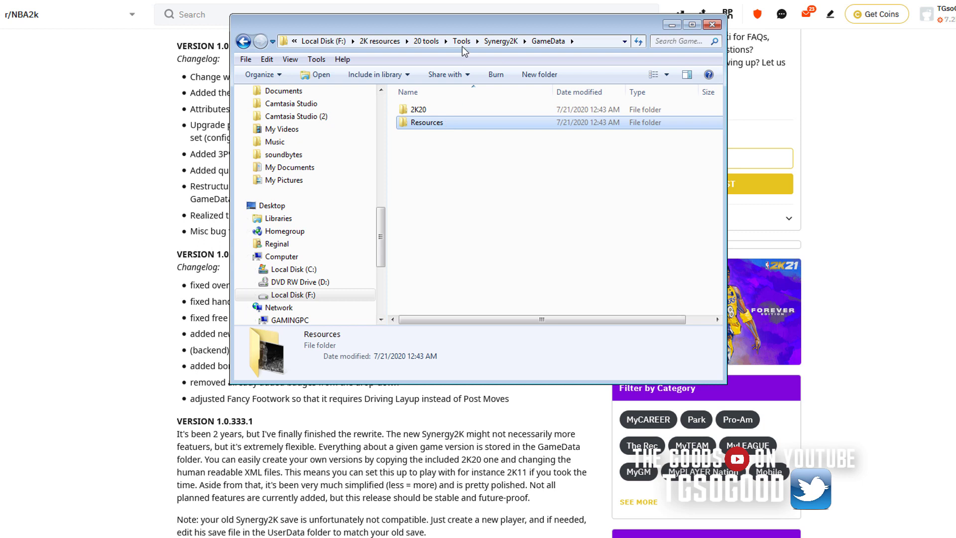
double_click(438, 127)
double_click(460, 147)
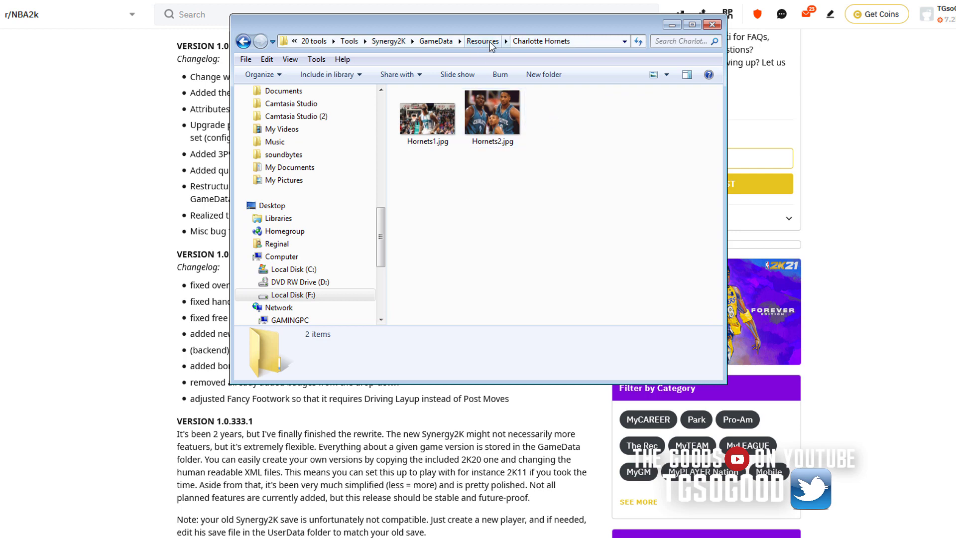
click(482, 44)
View the Memphis Grizzlies, Miami Heat and Atlanta Hawks folders, then go up to the Synergy2K folder.
click(431, 292)
double_click(429, 293)
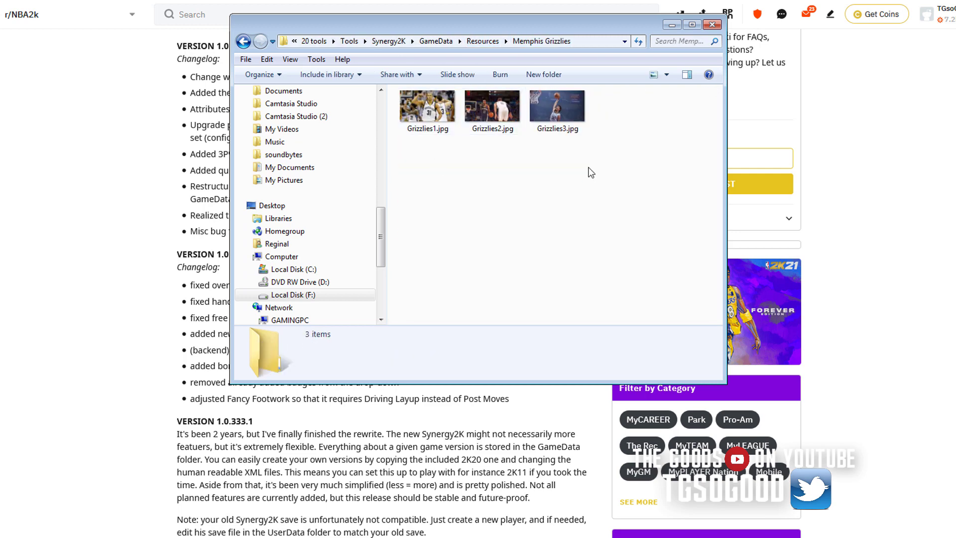
click(483, 43)
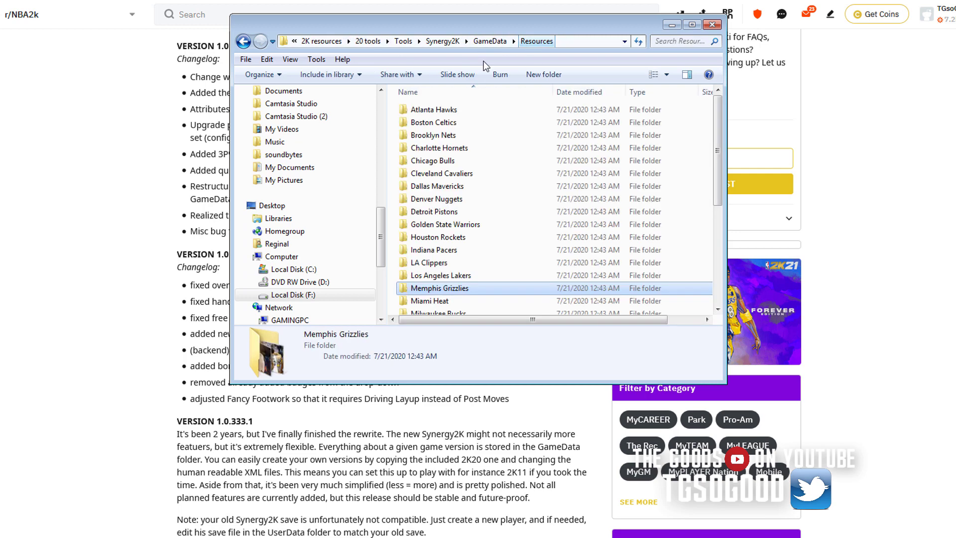
double_click(448, 304)
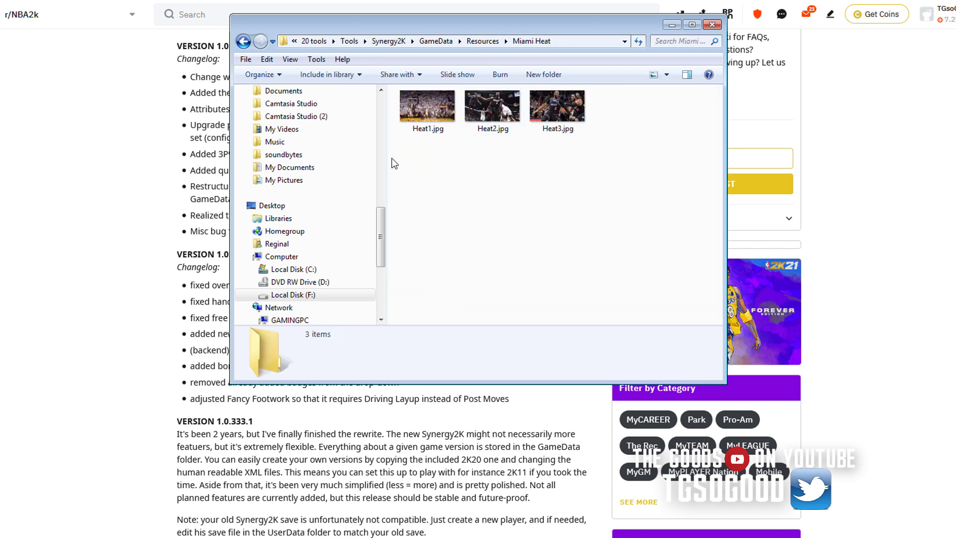
click(478, 44)
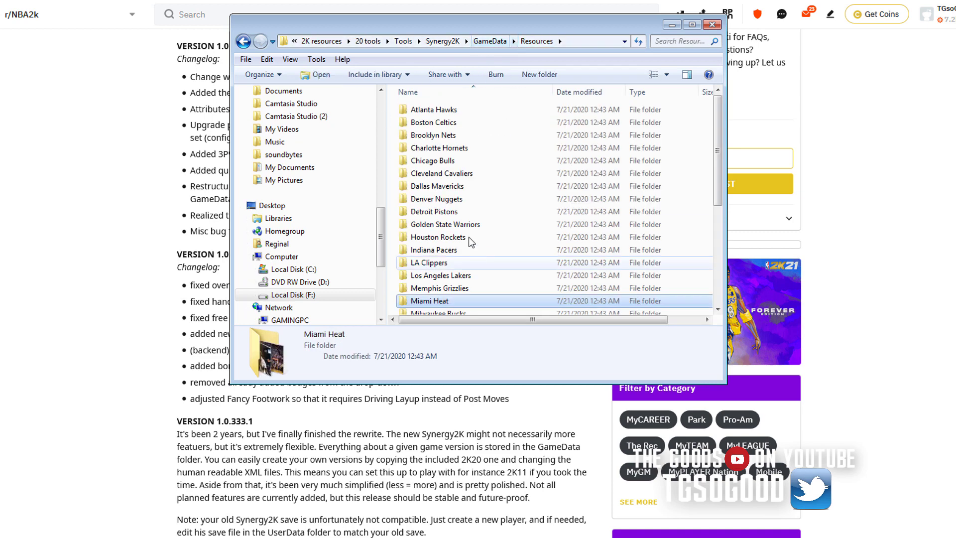
double_click(445, 110)
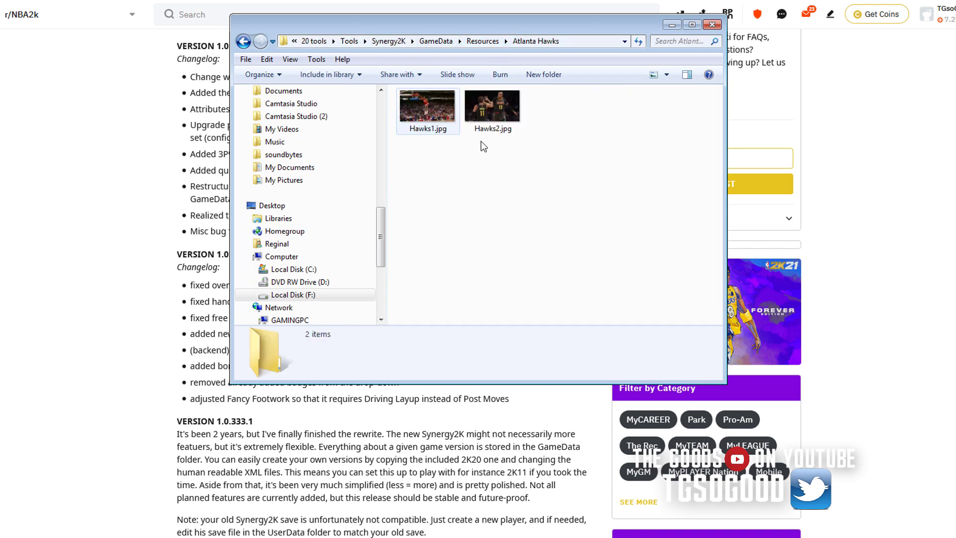
click(484, 41)
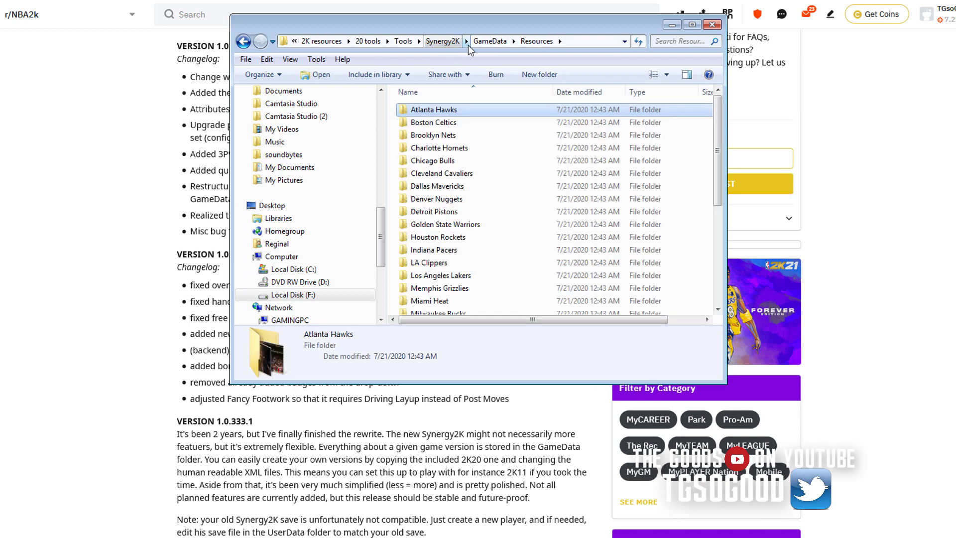
click(441, 43)
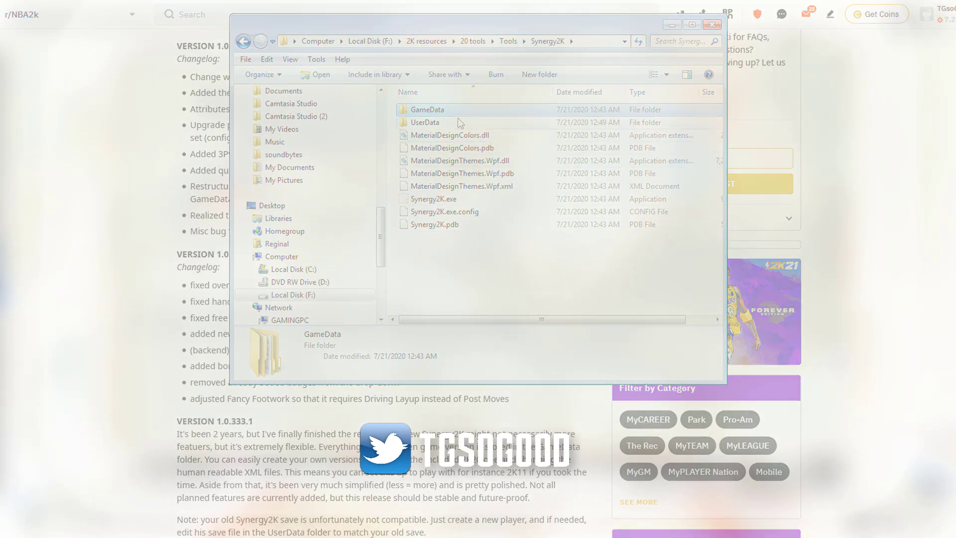